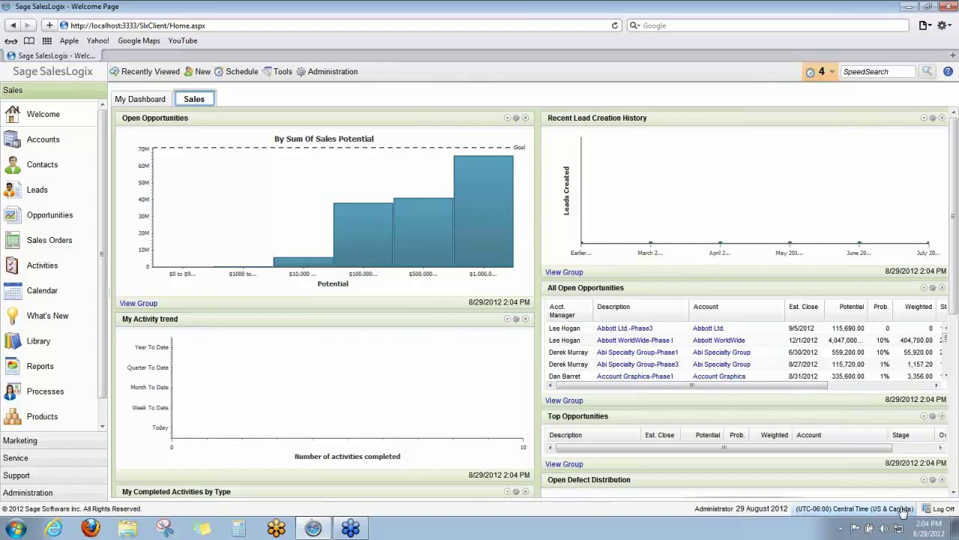
Check the time zone settings and dismiss them without changes.
click(847, 515)
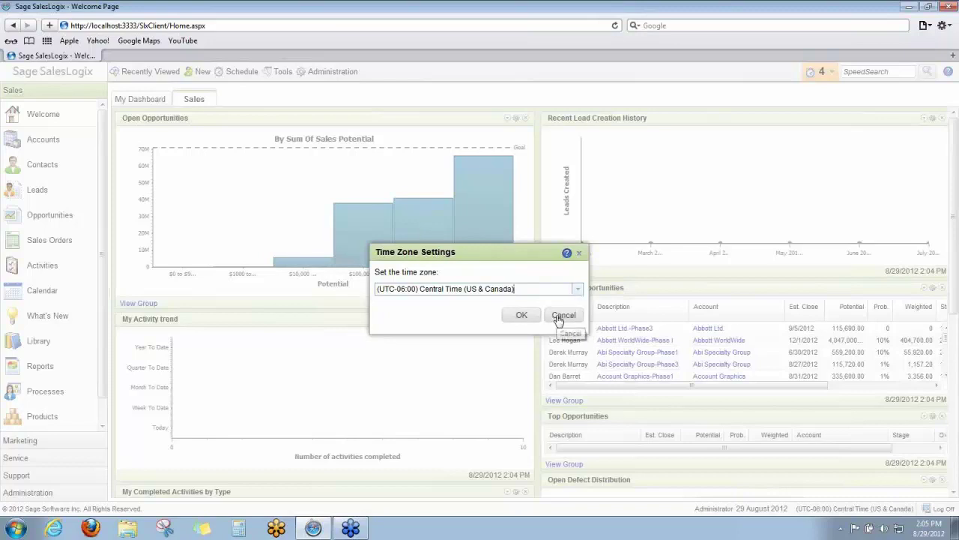
click(563, 316)
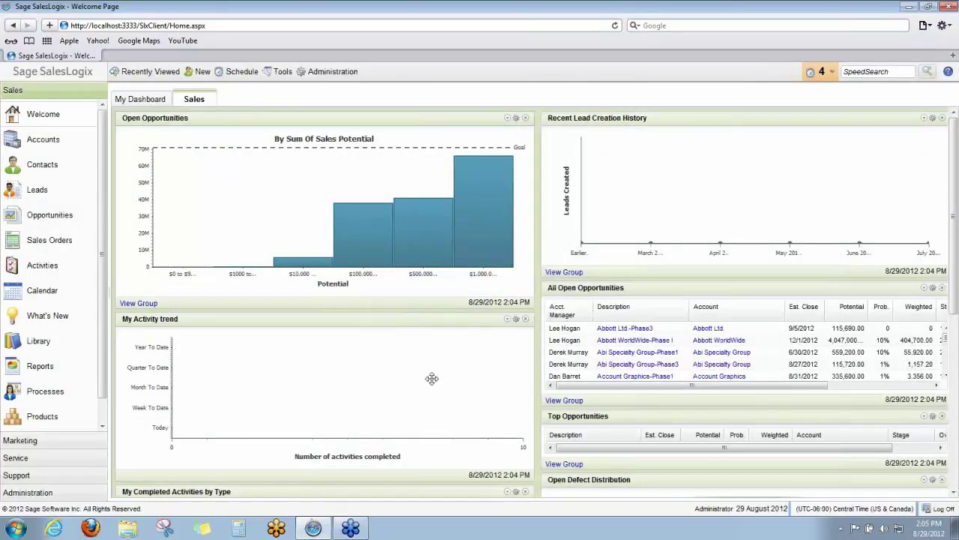
scroll(433, 380, down, 3)
scroll(433, 381, down, 5)
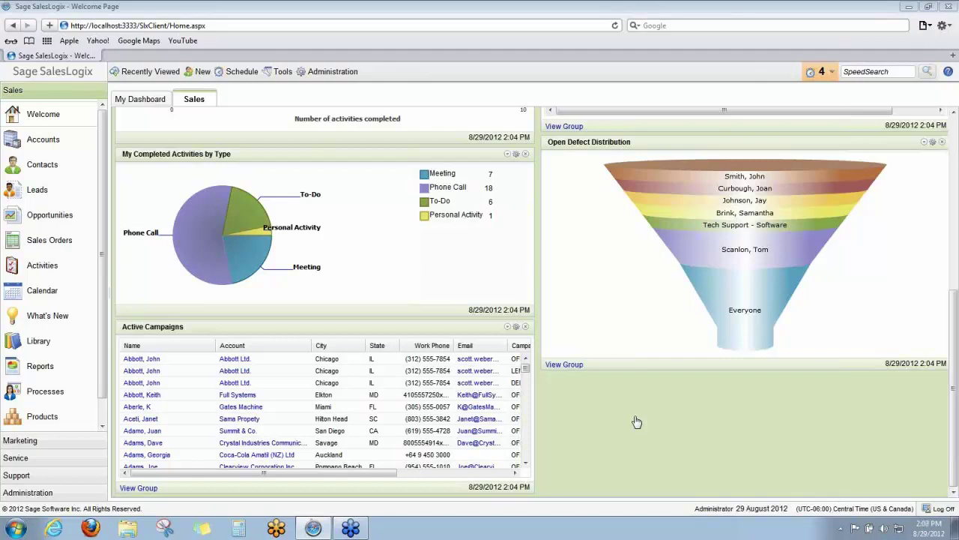
Show the Accounts area in list view with the All Accounts group (1009 accounts).
click(29, 140)
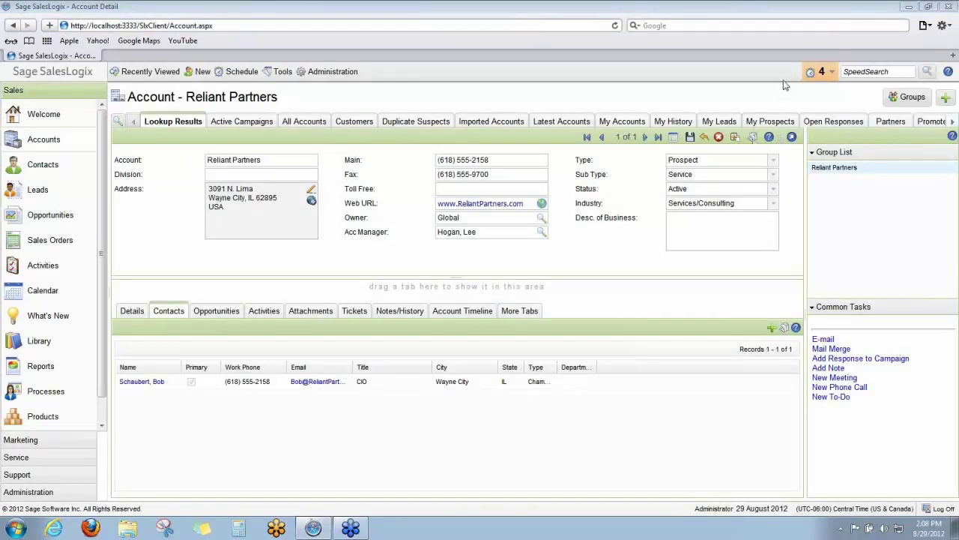
click(674, 138)
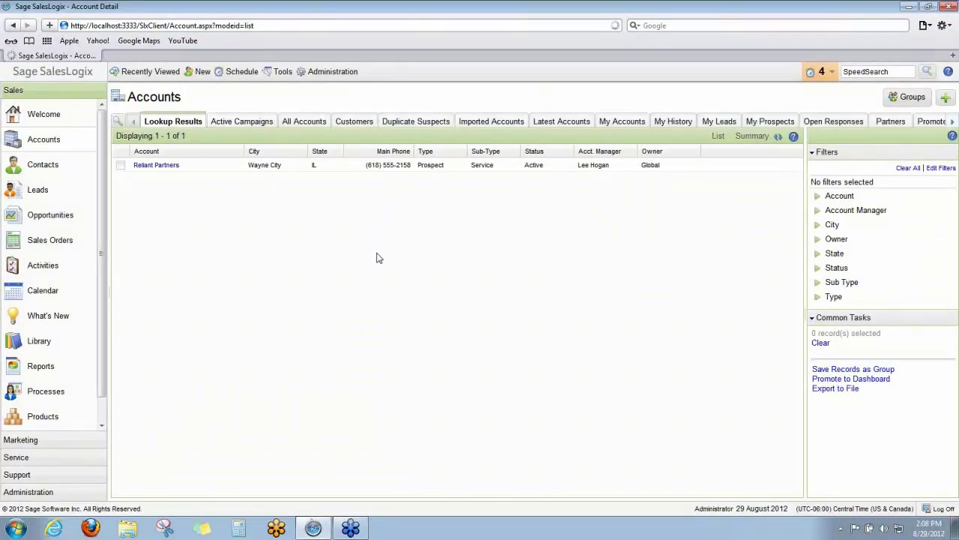
click(317, 124)
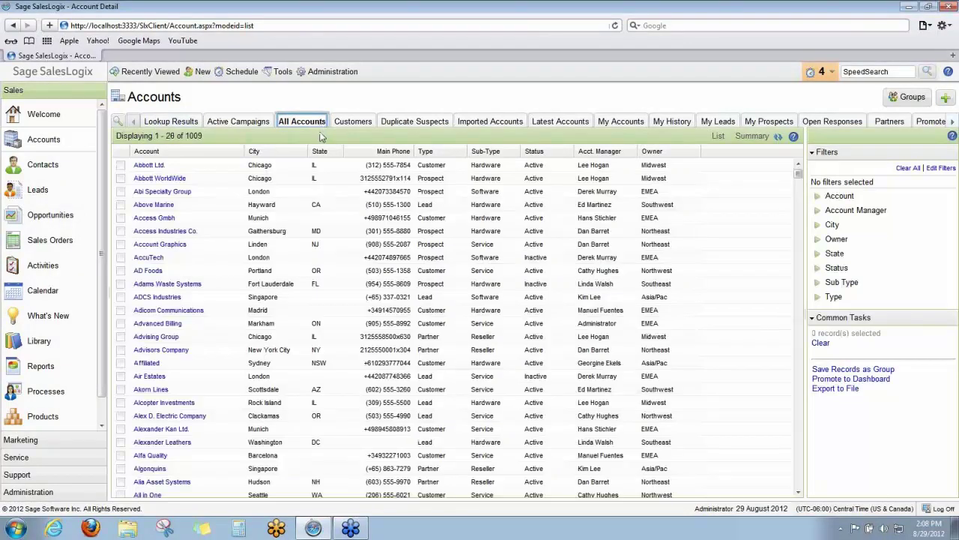
Select Abbott Ltd., Abi Specialty Group, Access Industries Co., Account Graphics and Adams Waste Systems, then view group actions.
click(124, 172)
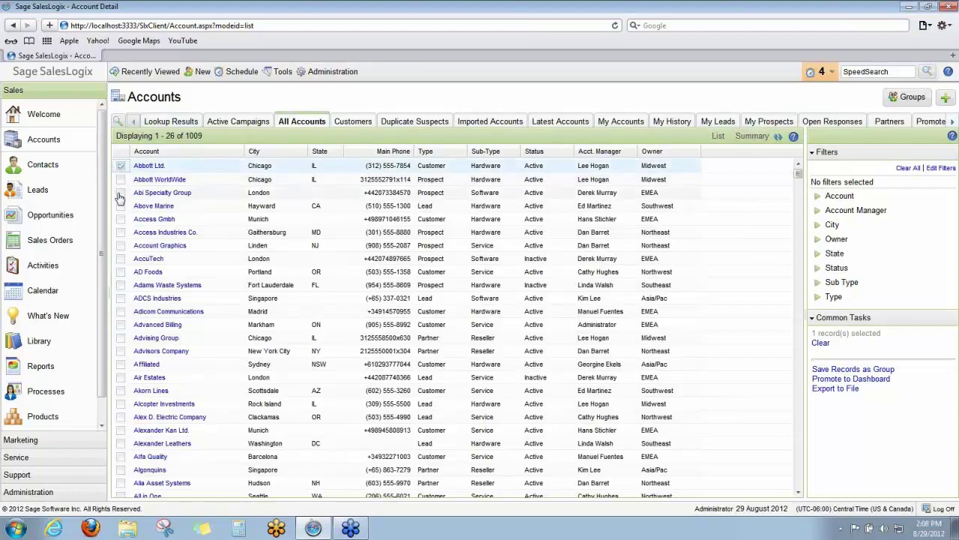
click(121, 193)
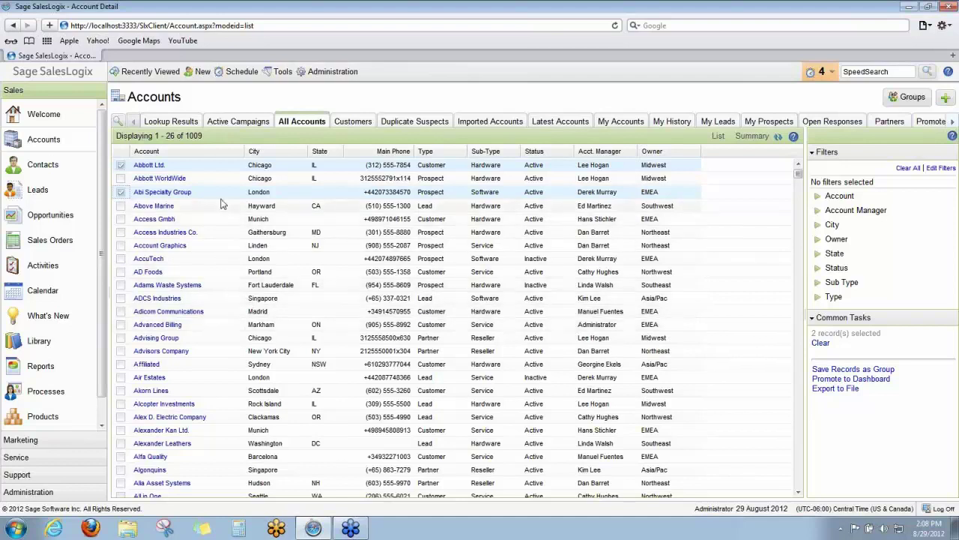
click(120, 232)
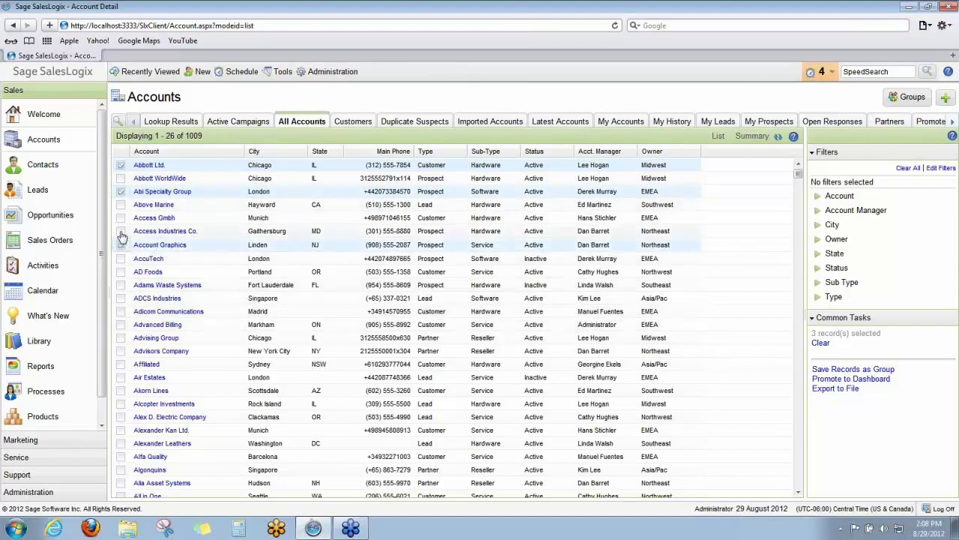
click(120, 244)
click(119, 284)
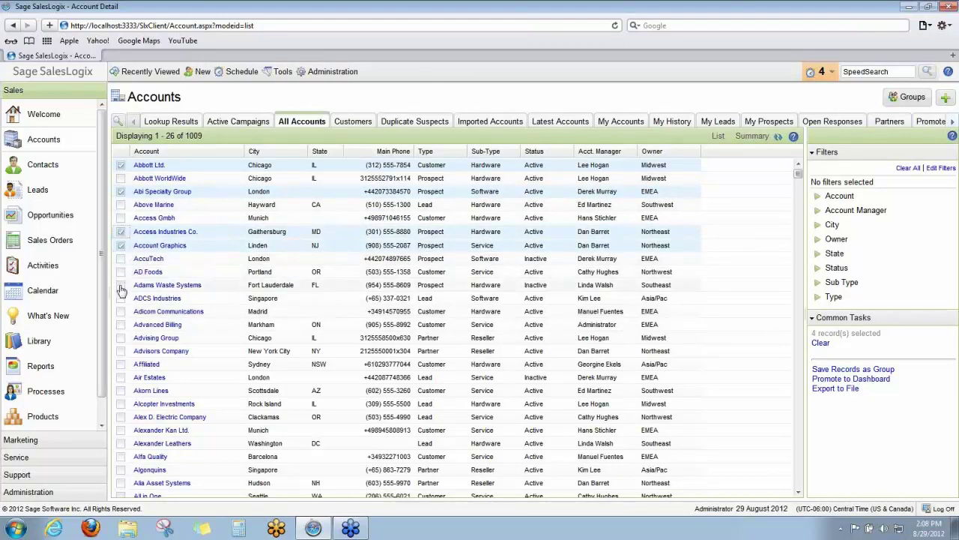
right_click(165, 251)
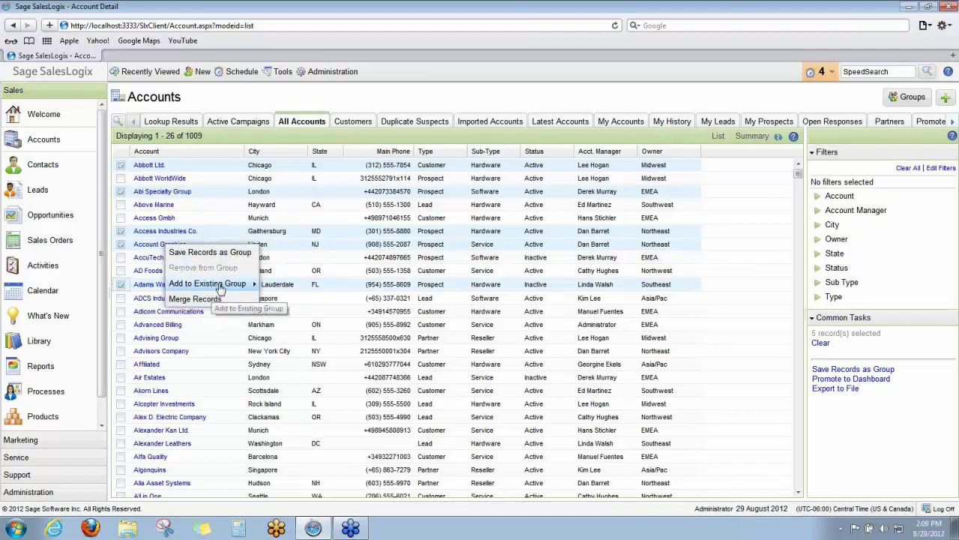
Deselect all five accounts so no records remain selected.
click(121, 231)
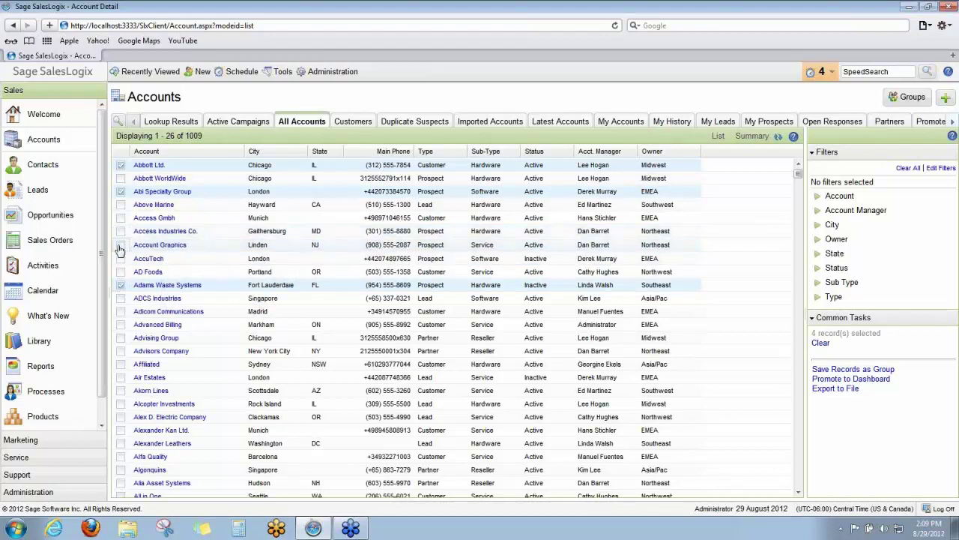
click(120, 284)
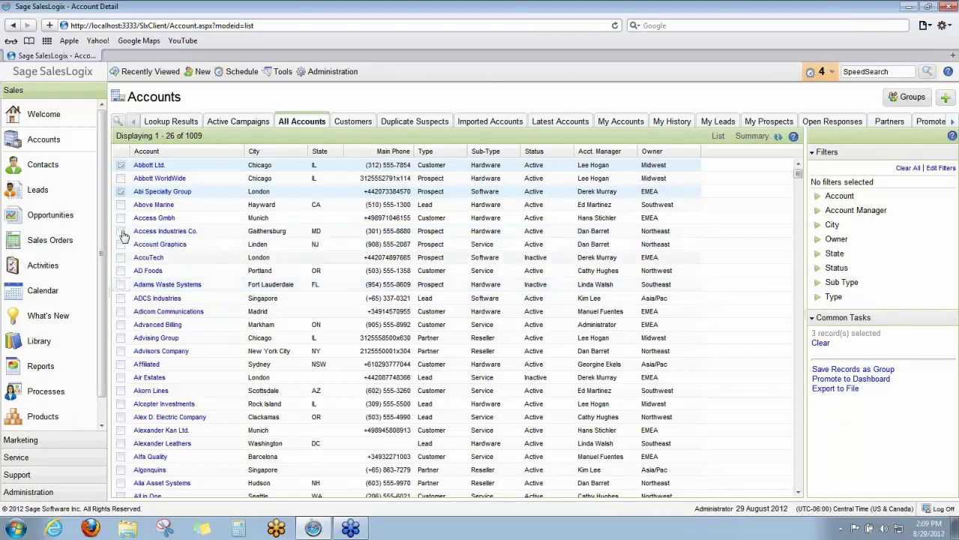
click(121, 192)
click(120, 179)
click(121, 165)
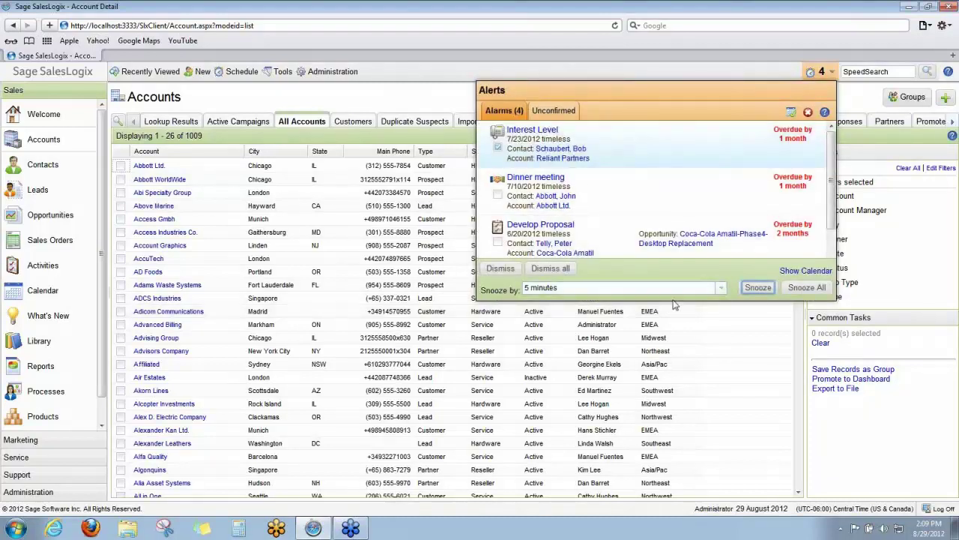
Mark the Dinner meeting and Develop Proposal alarms and review the alerts list.
click(657, 91)
click(498, 195)
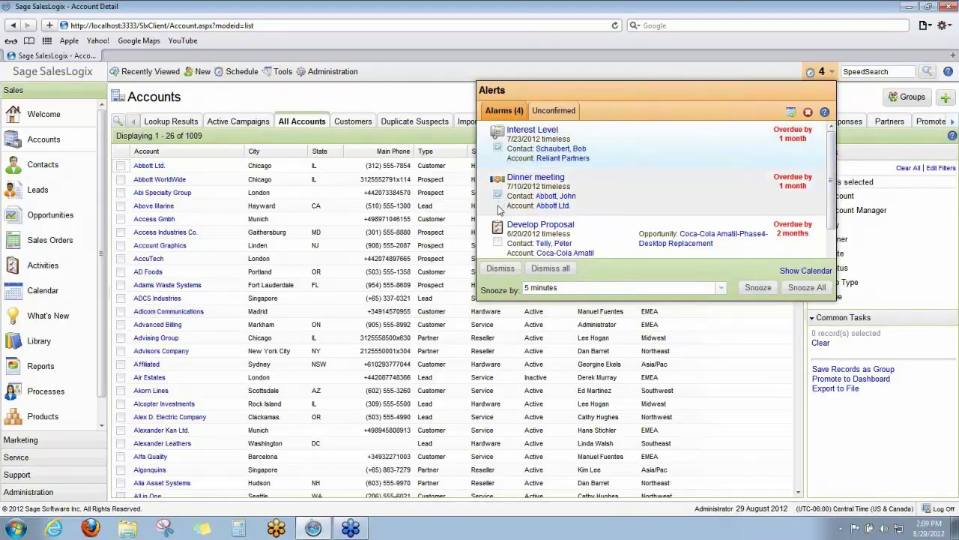
click(497, 244)
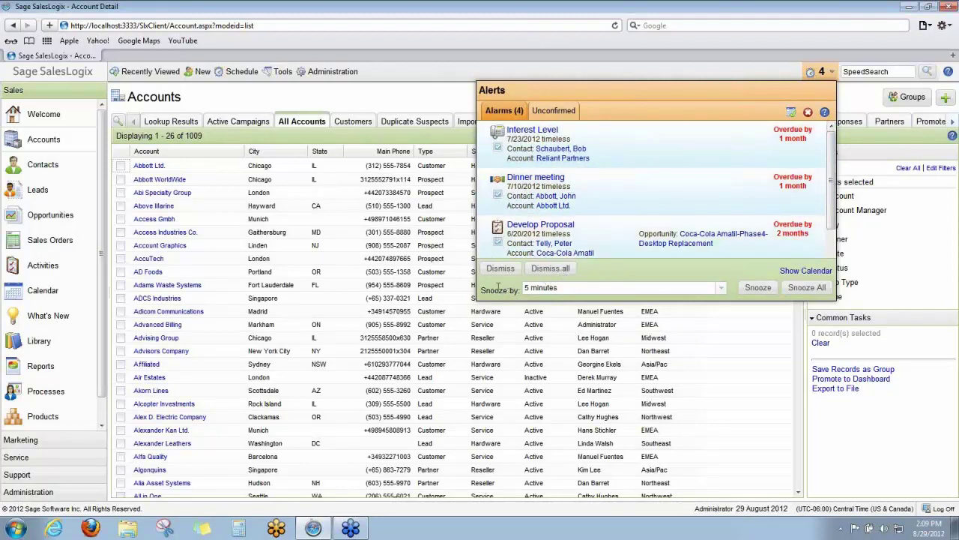
scroll(596, 235, down, 1)
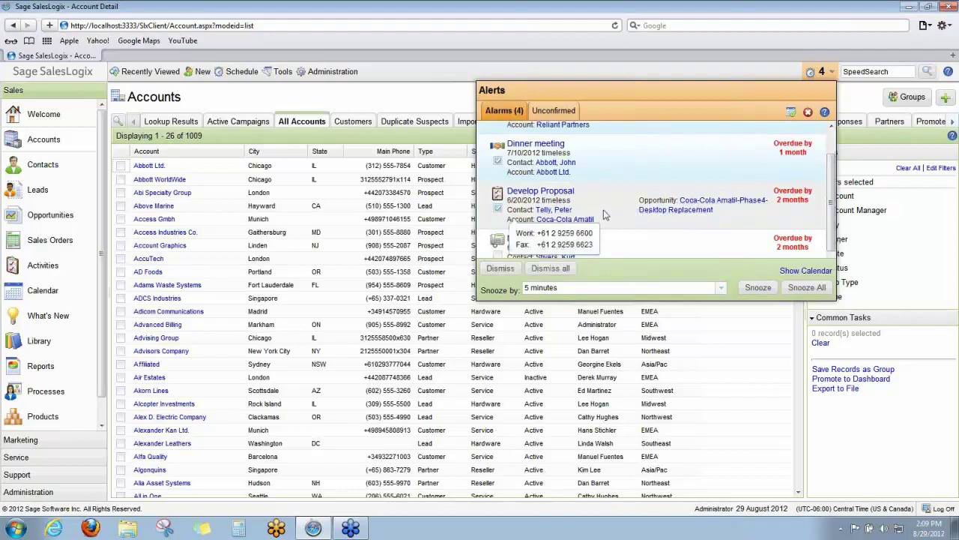
mouse_move(549, 213)
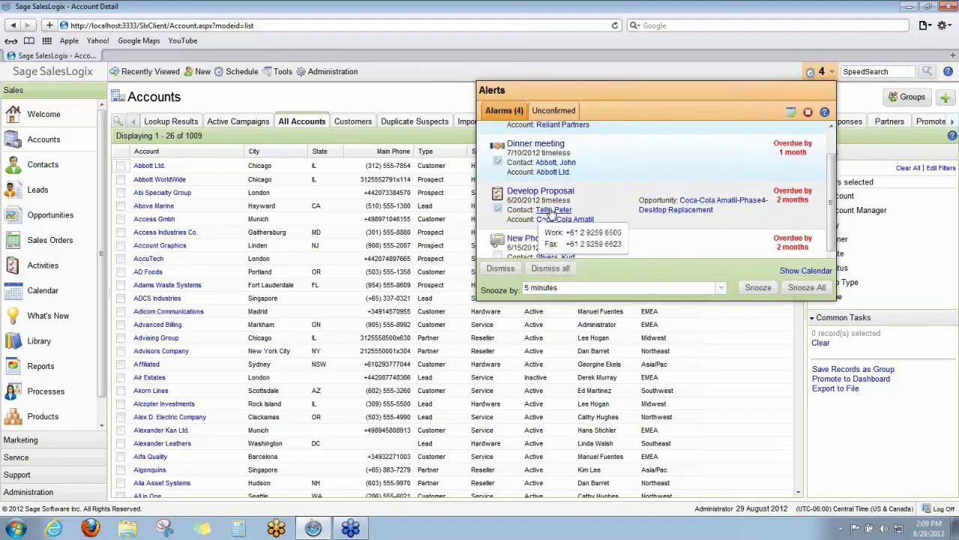
mouse_move(555, 176)
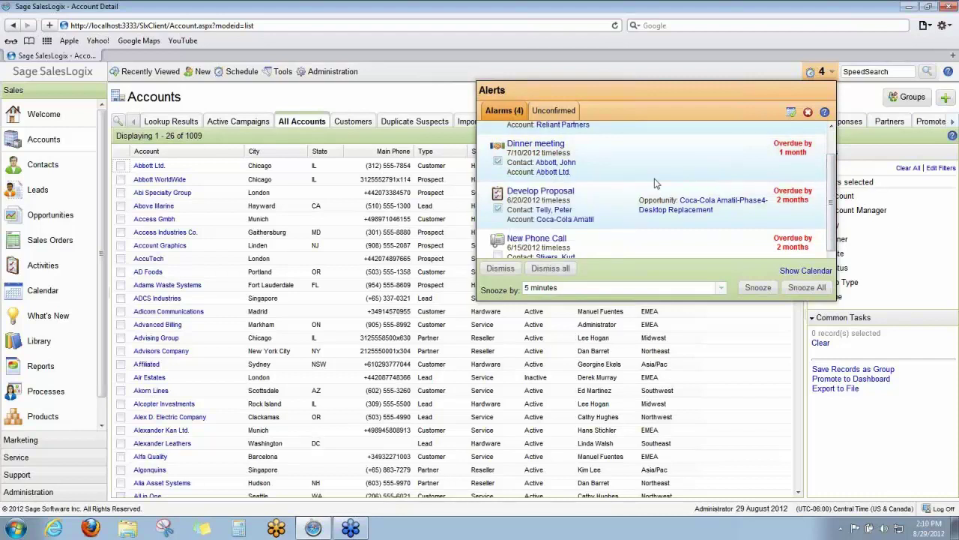
mouse_move(604, 164)
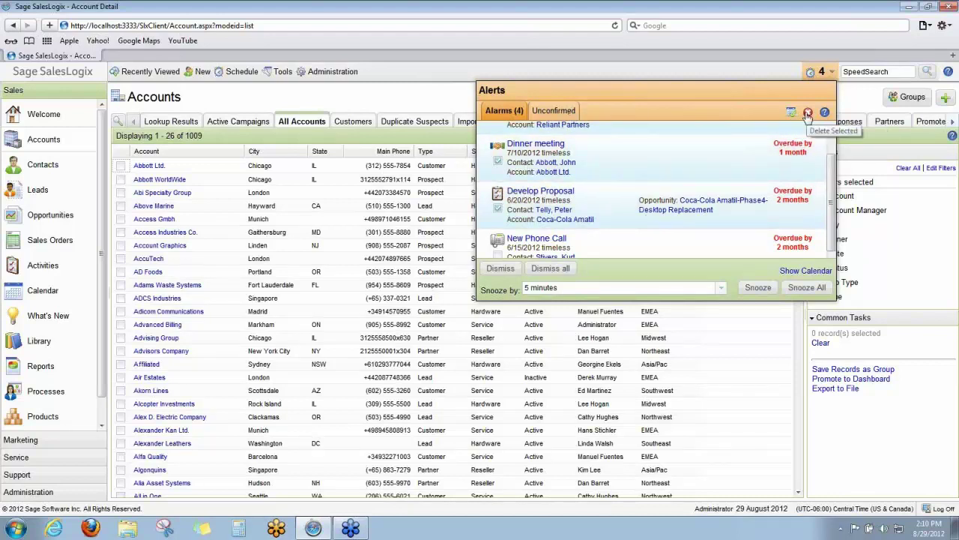
Clear the accidental selection in the alerts and close the Alerts window.
scroll(823, 173, up, 1)
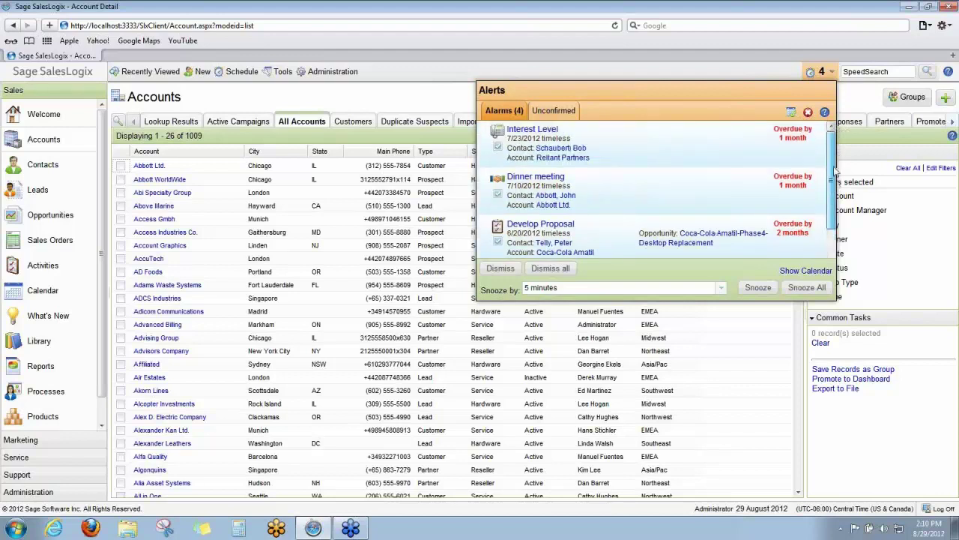
scroll(811, 197, down, 1)
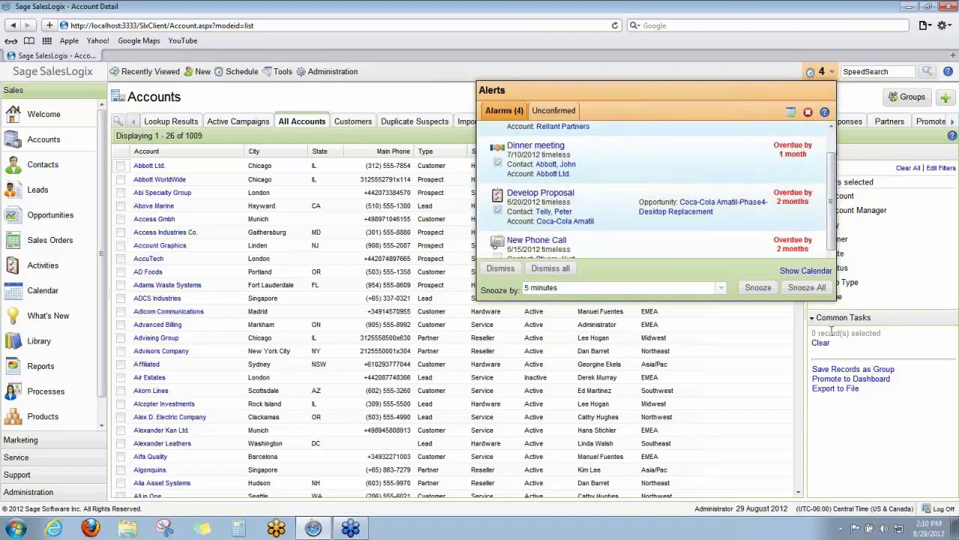
drag(669, 96, 667, 113)
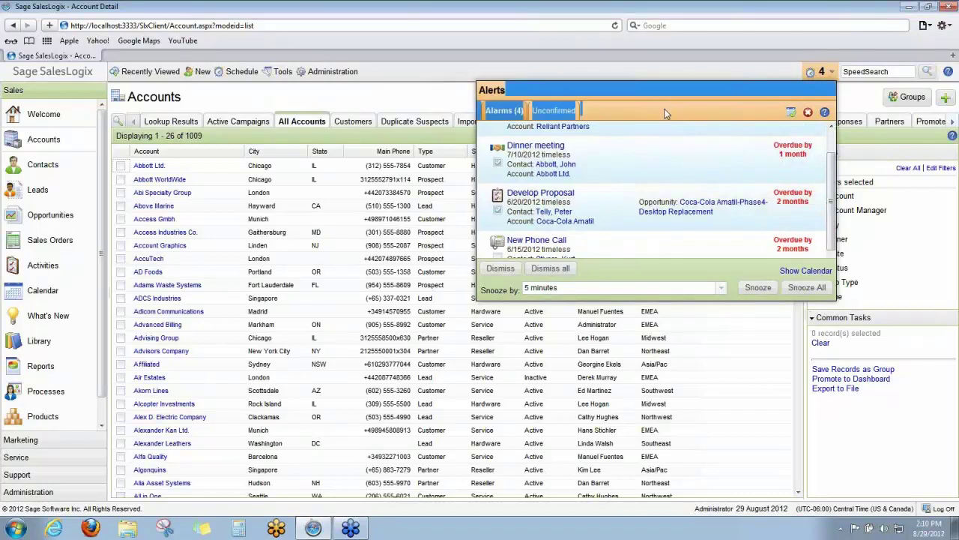
click(815, 90)
click(832, 73)
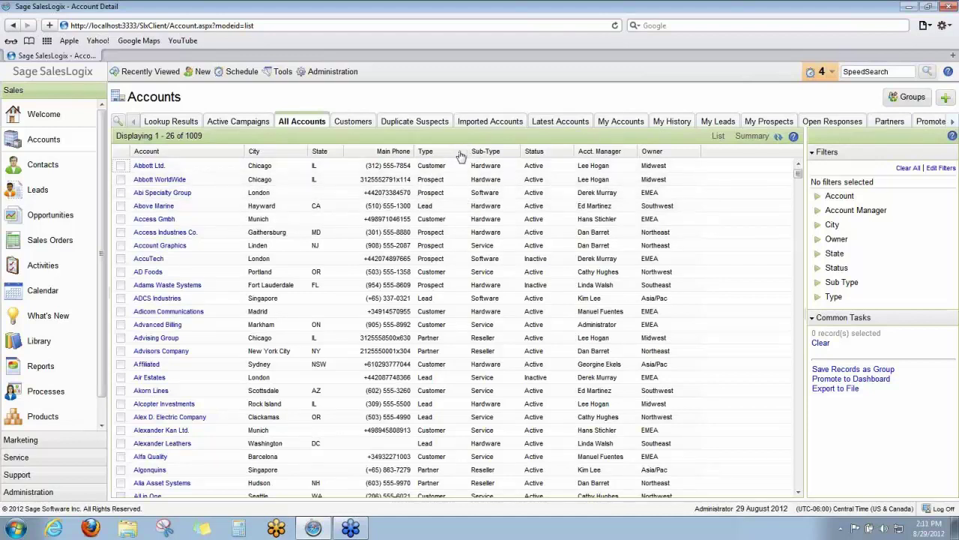
Hide the Sub-Type column using the accounts list column chooser.
click(461, 155)
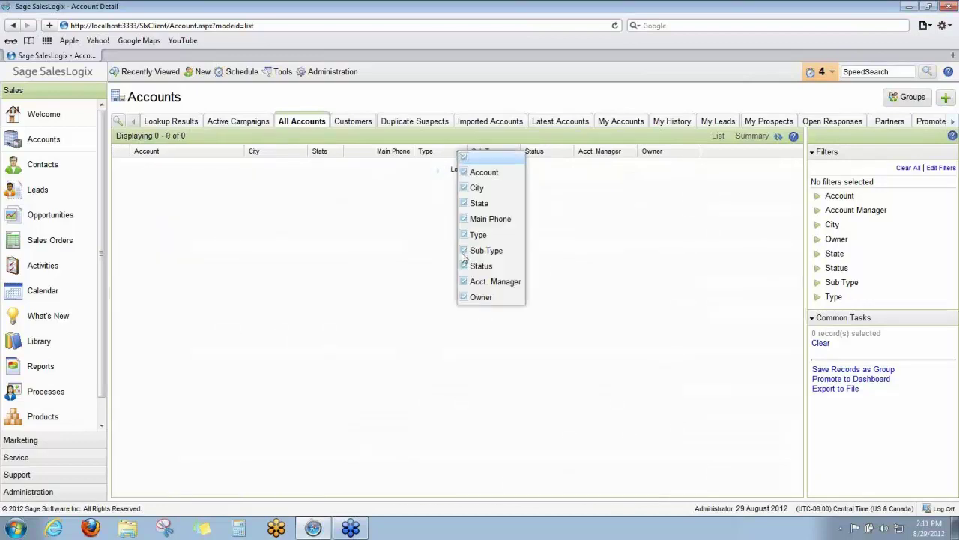
click(452, 155)
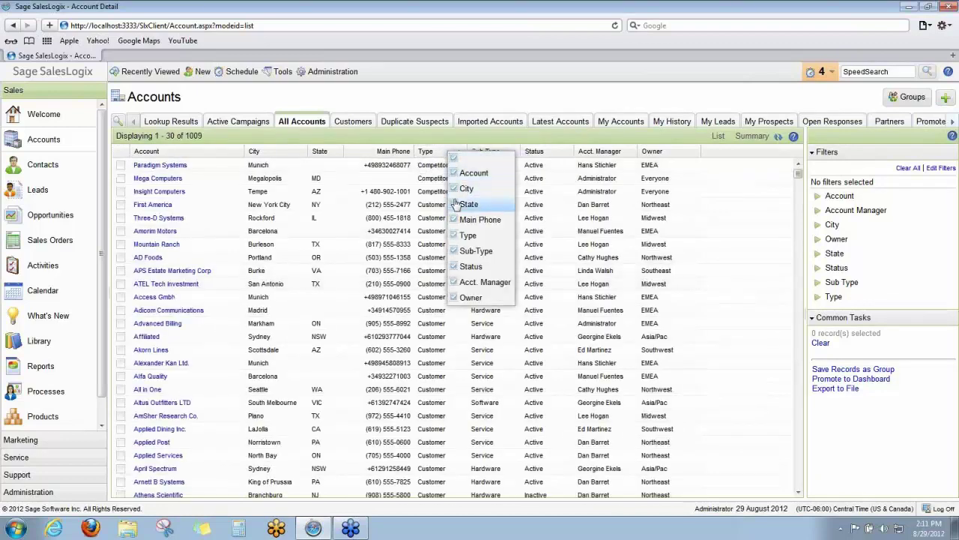
click(454, 255)
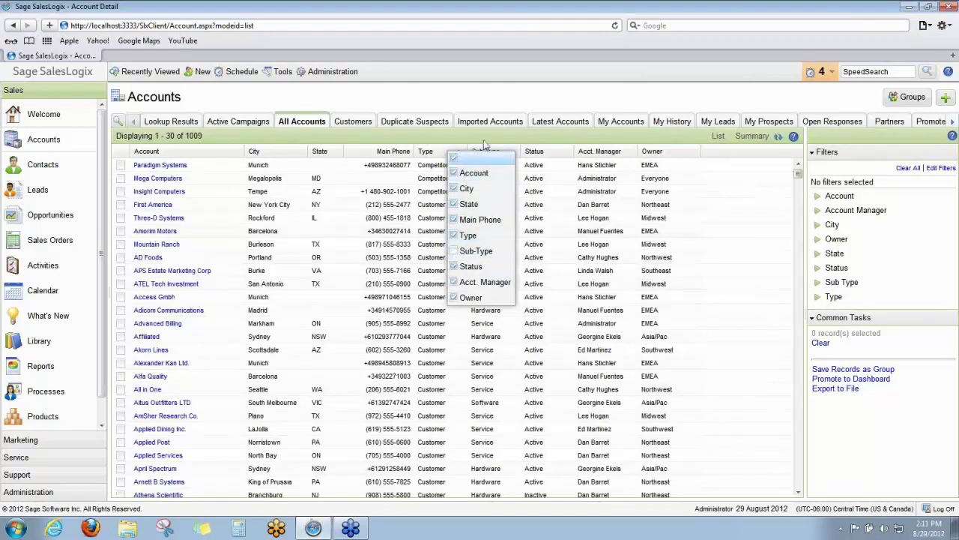
click(485, 144)
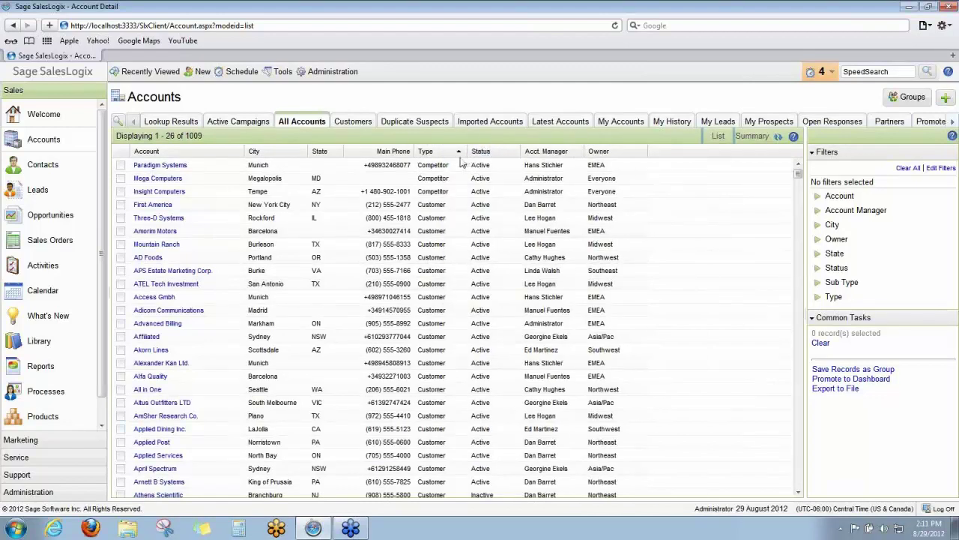
Move the Type column header to sit after the Owner column.
drag(444, 152, 622, 160)
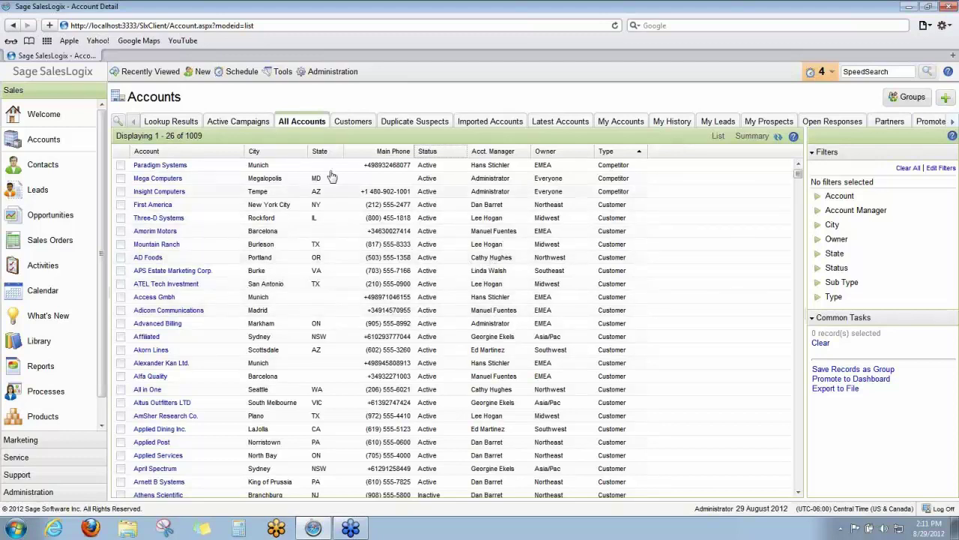
View the All Accounts group options, then check the Amorim Motors record.
right_click(305, 126)
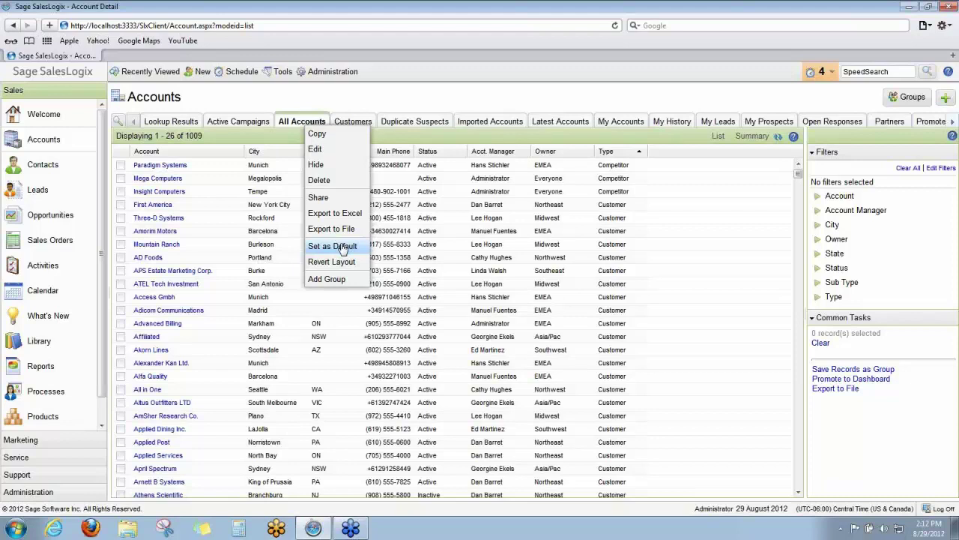
click(664, 236)
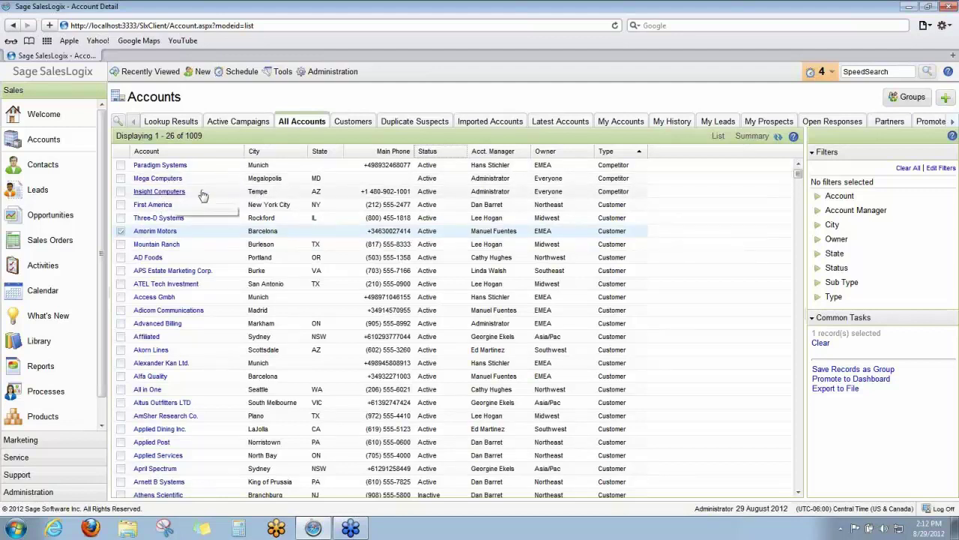
double_click(437, 272)
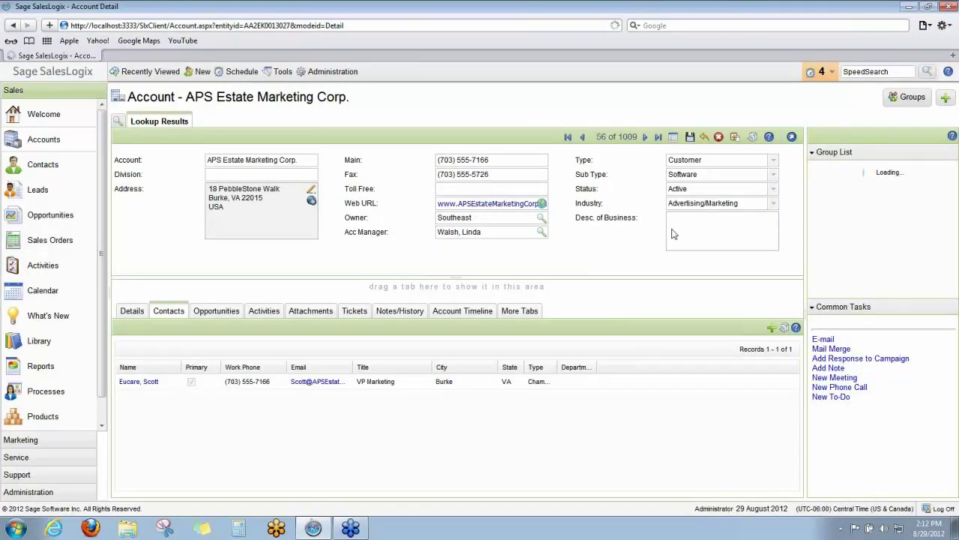
click(677, 142)
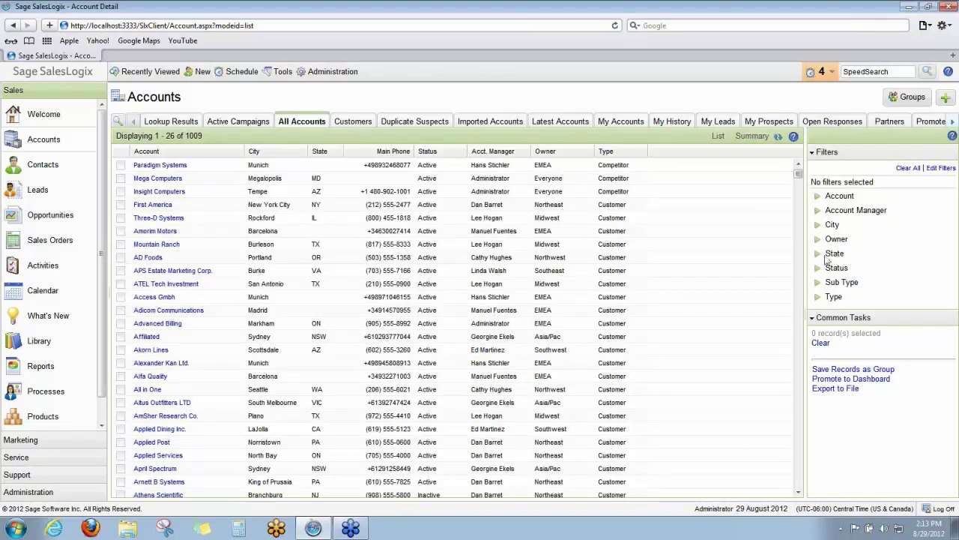
Expand the State filter to list each state with its record count.
click(817, 255)
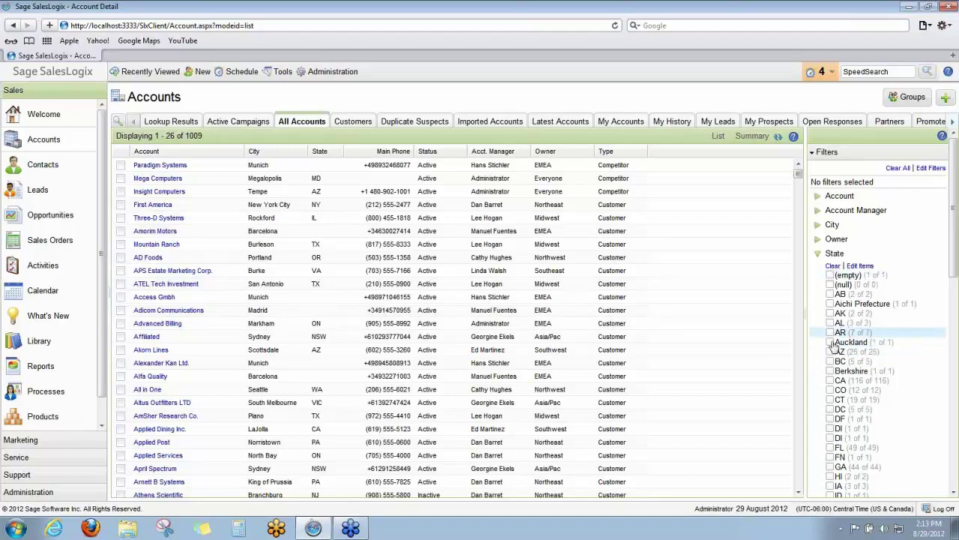
click(866, 267)
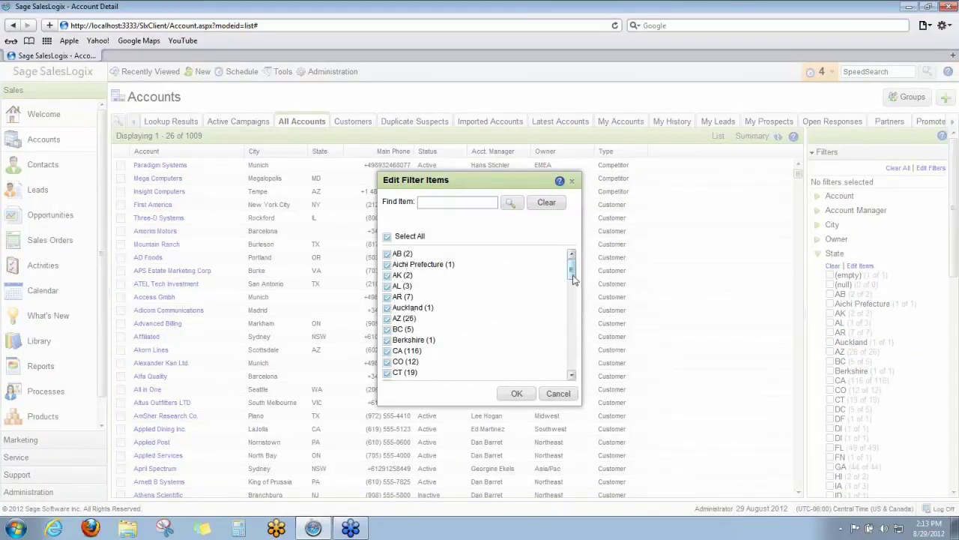
drag(572, 272, 572, 330)
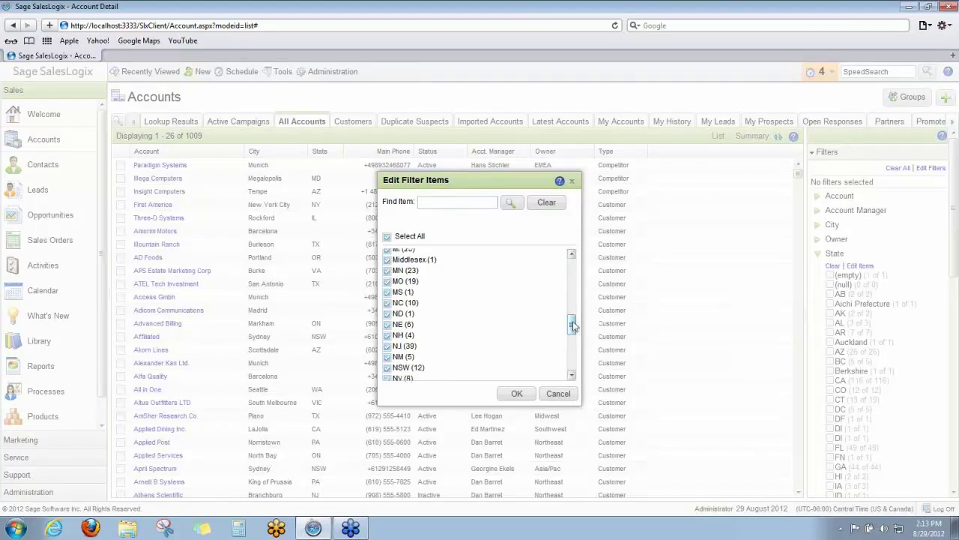
click(562, 394)
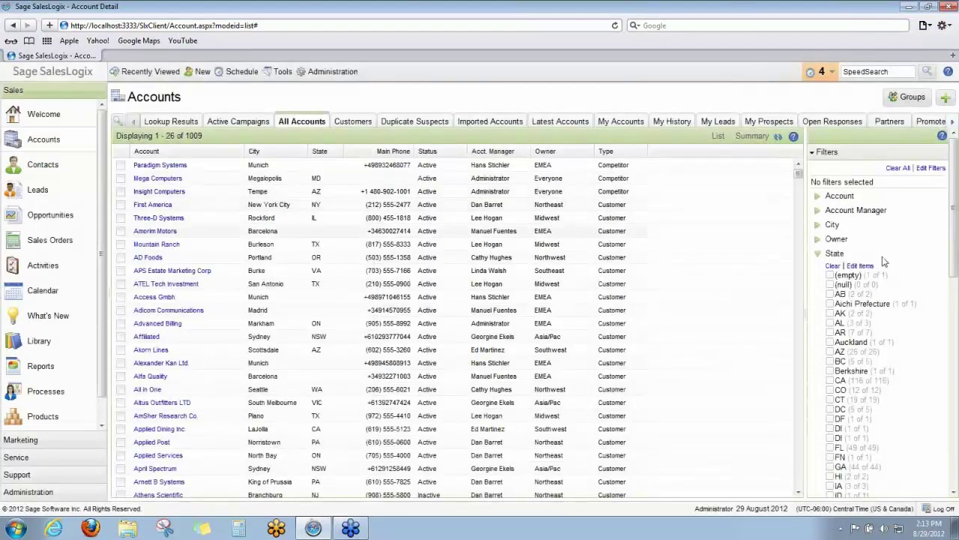
click(927, 98)
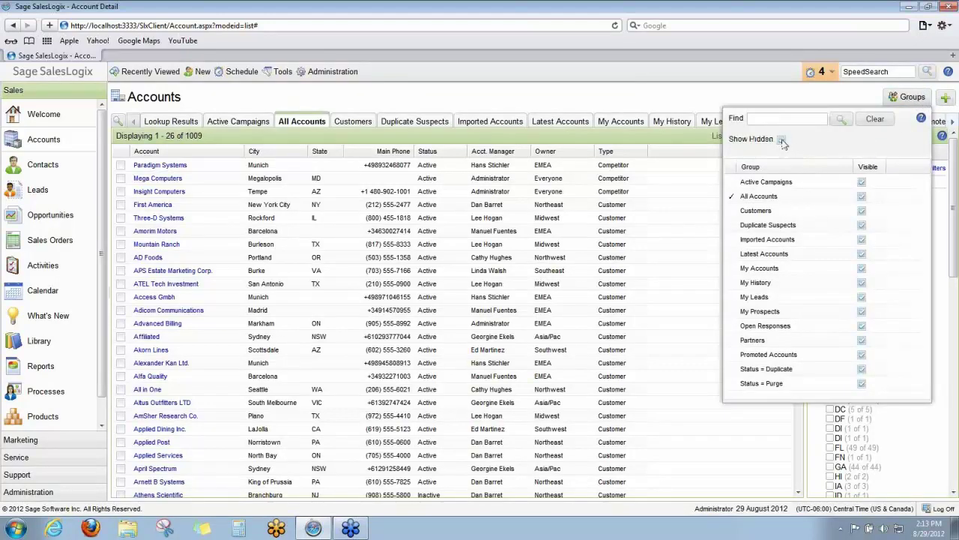
click(862, 313)
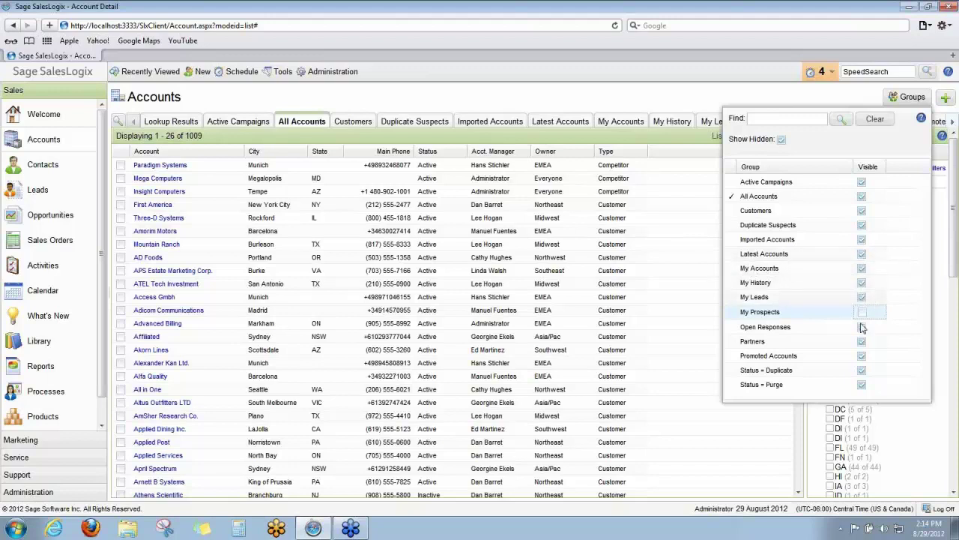
click(863, 314)
click(843, 120)
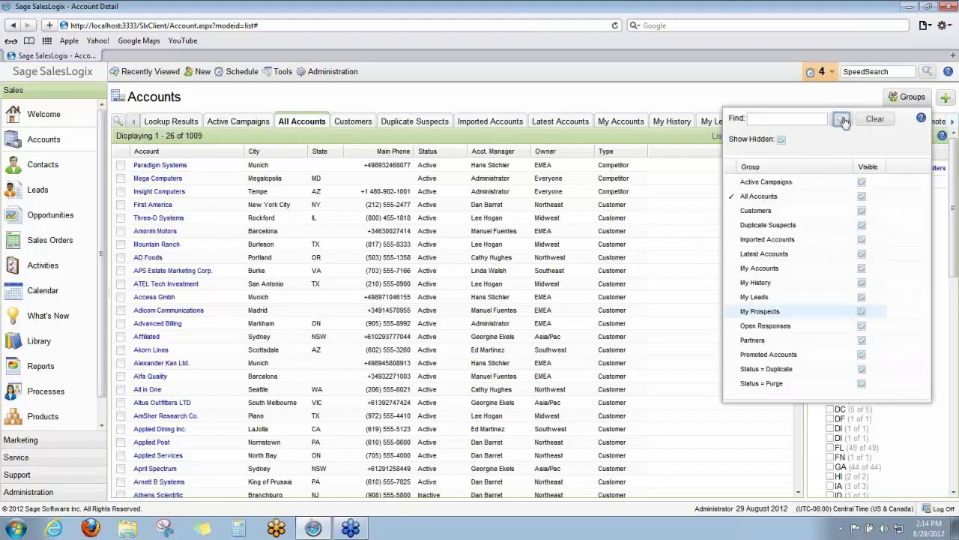
click(808, 117)
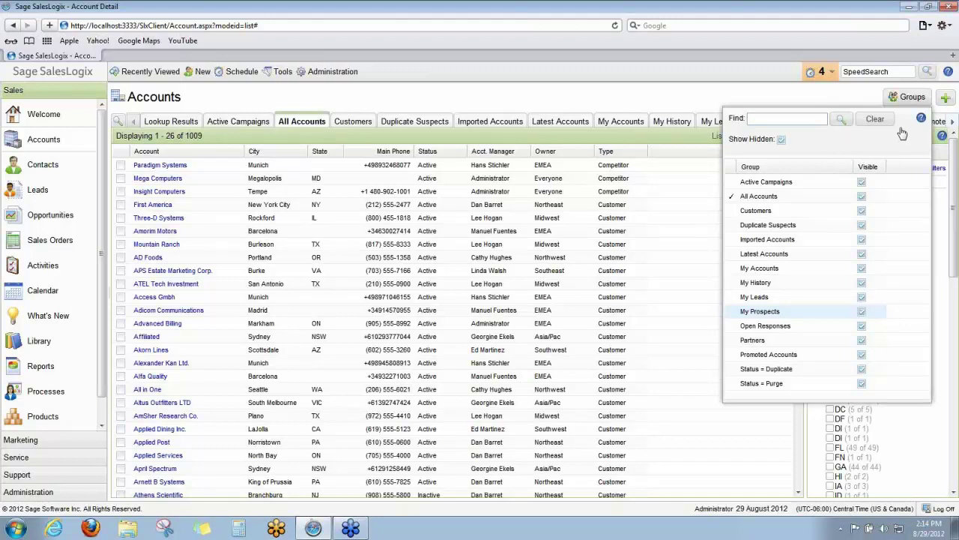
click(779, 102)
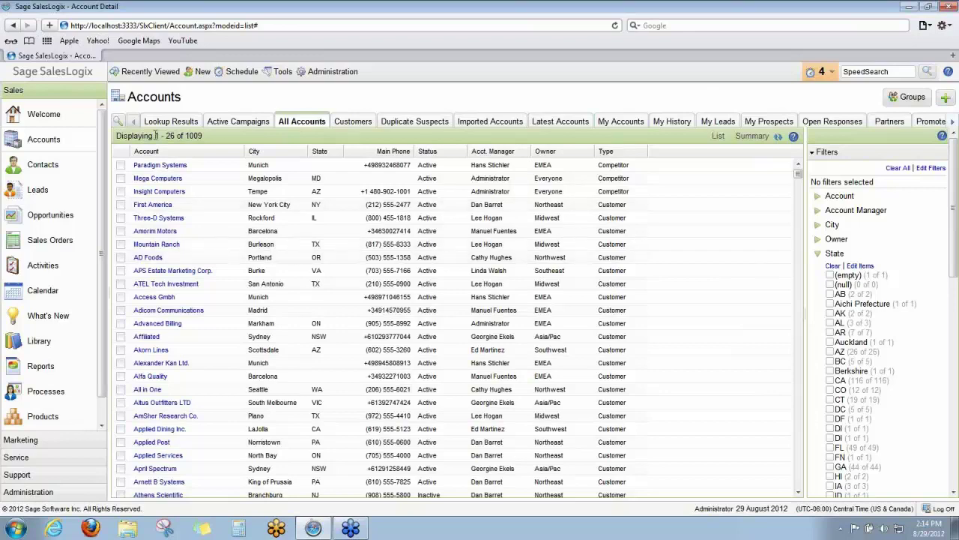
Look up accounts starting with 'abbo' and open the Abbott Ltd. record.
click(120, 122)
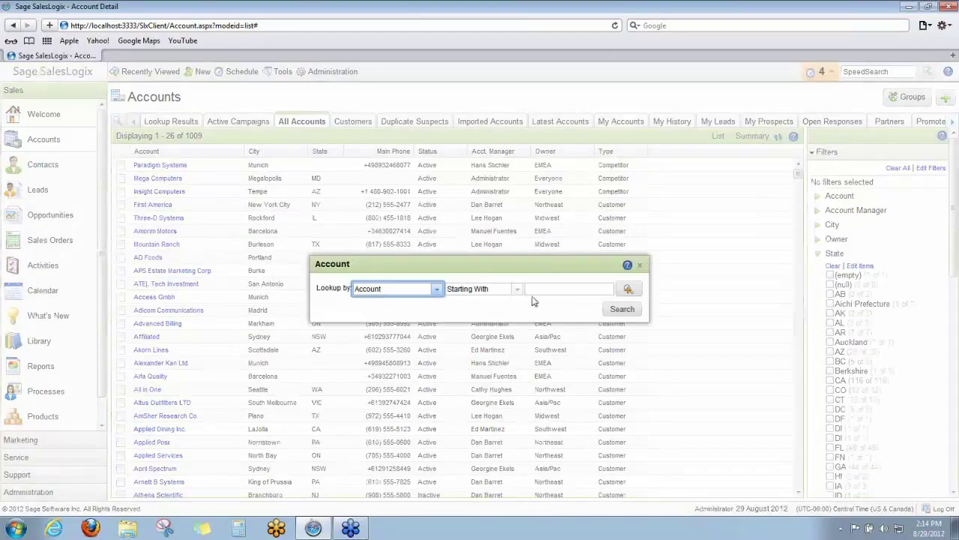
click(551, 285)
text(abb)
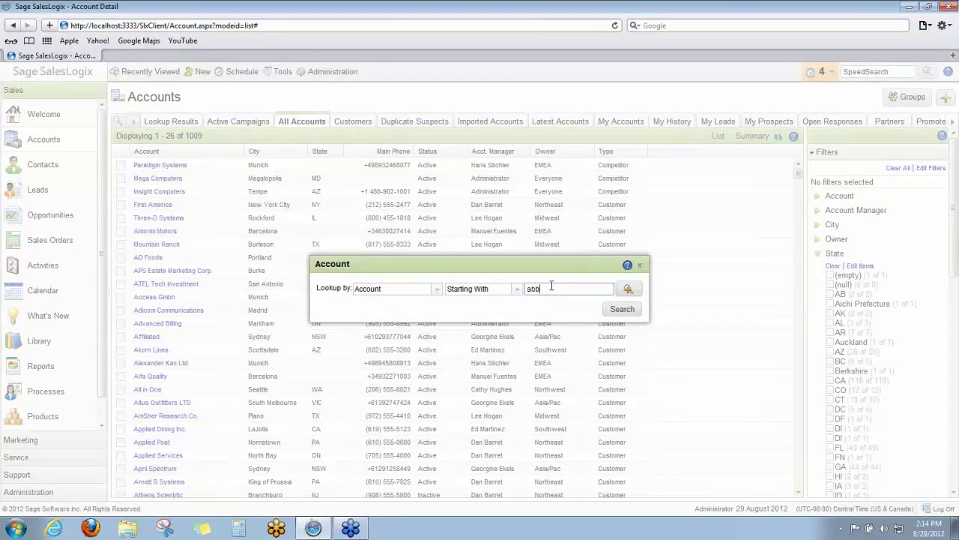
text(o)
click(623, 309)
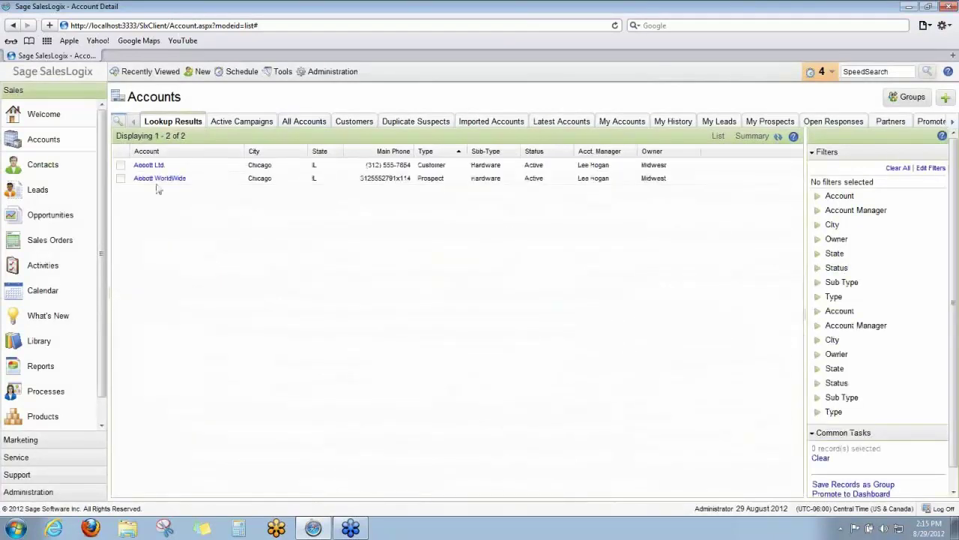
click(149, 165)
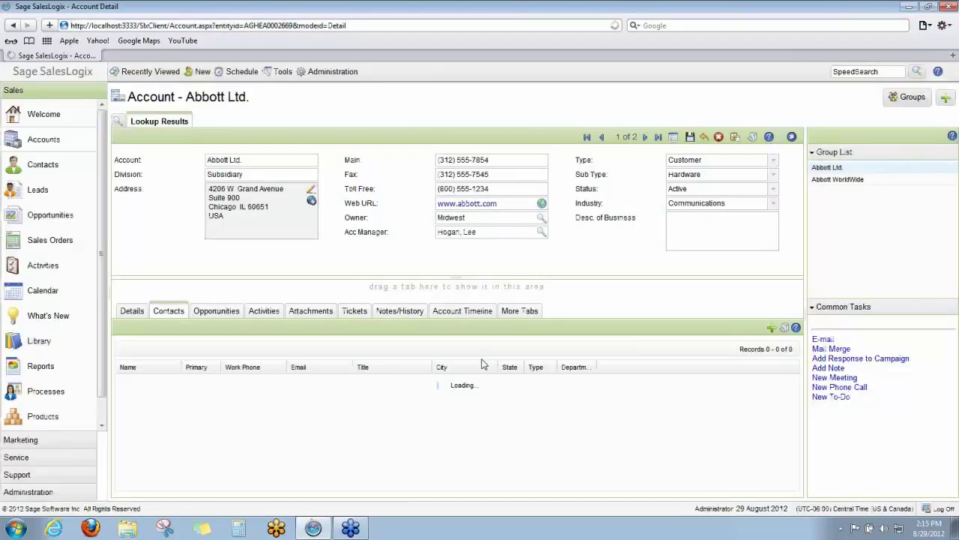
click(118, 121)
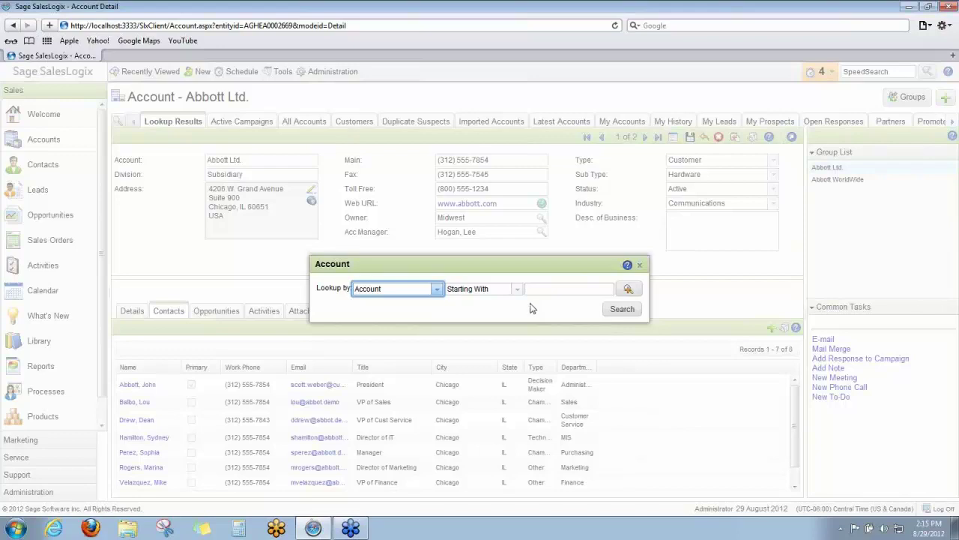
click(637, 267)
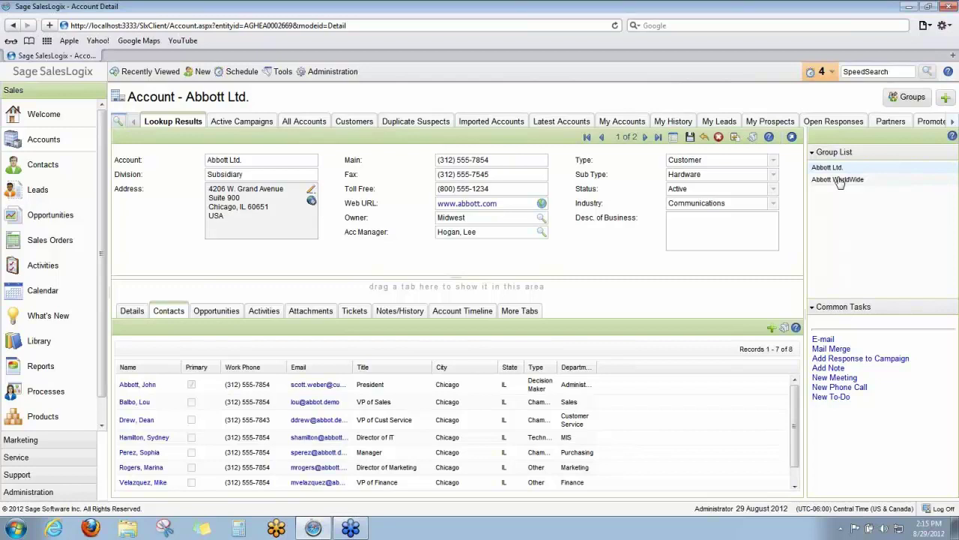
Show Abbott Ltd.'s Notes/History, scroll through it, and dismiss the alerts list.
click(395, 311)
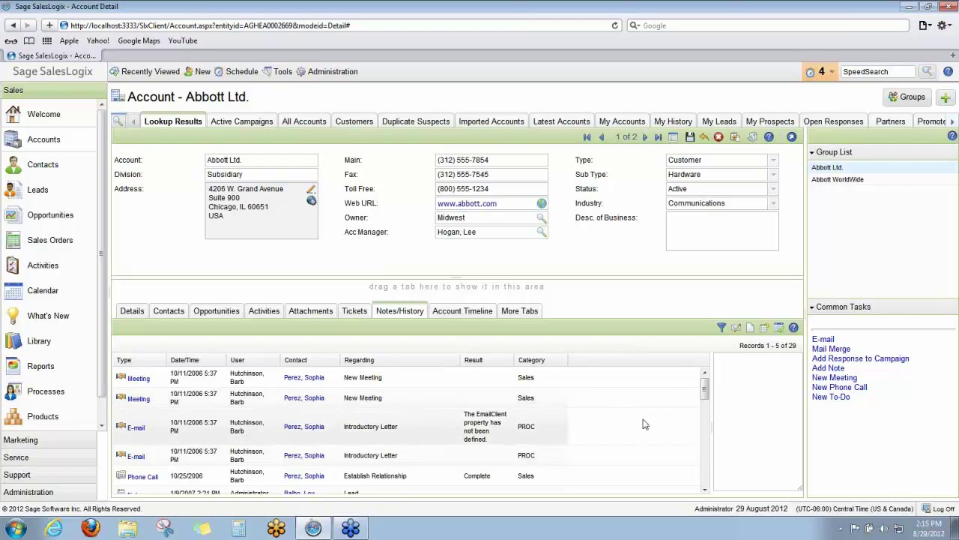
scroll(642, 424, down, 6)
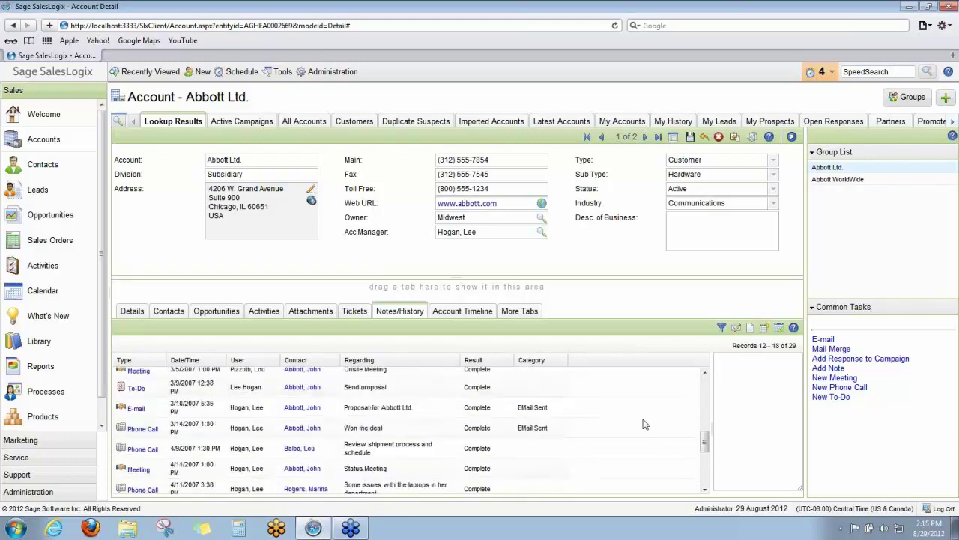
scroll(642, 424, down, 3)
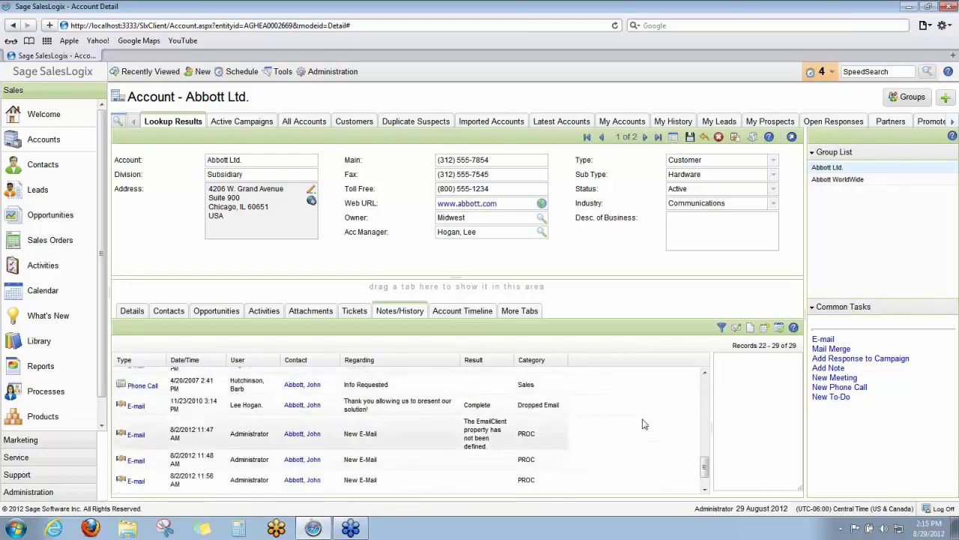
scroll(642, 424, up, 8)
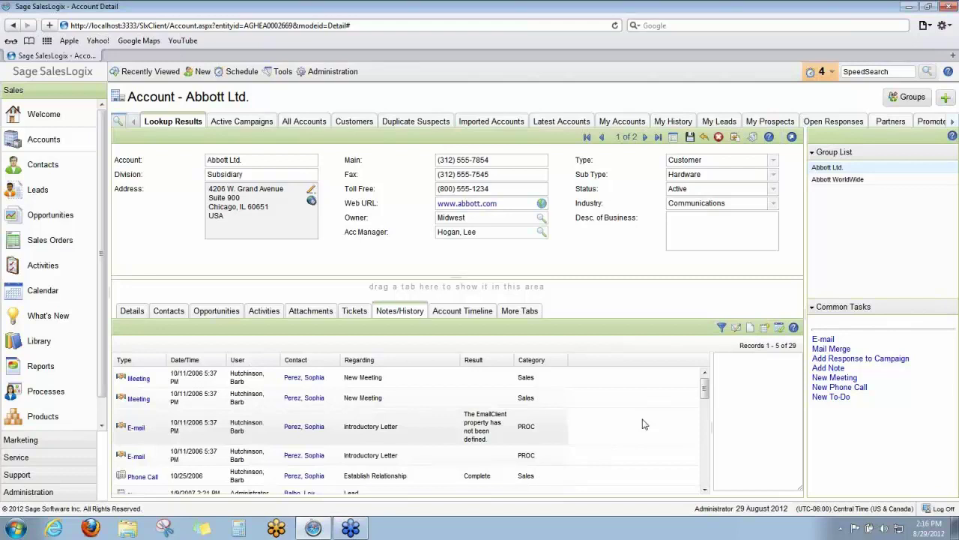
click(831, 72)
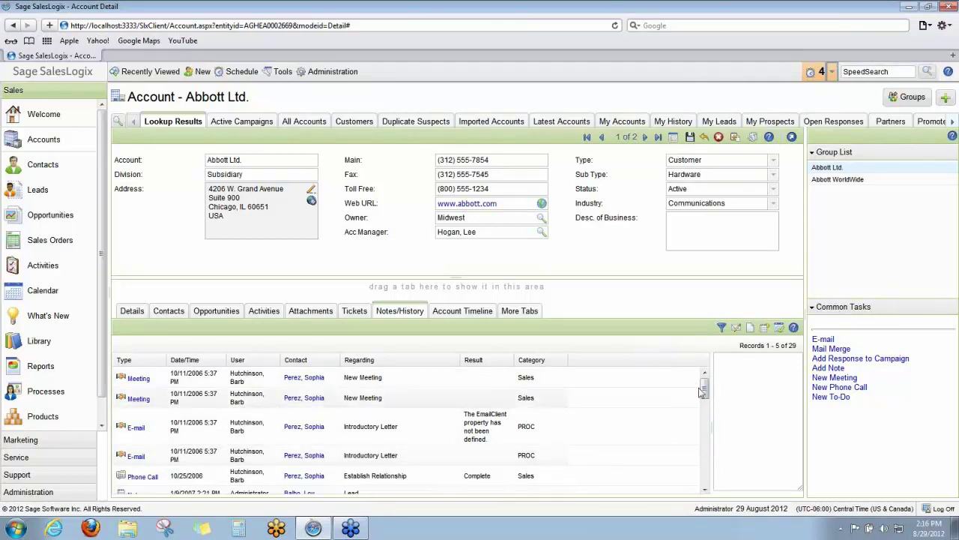
Collapse the account detail panel so Notes/History fills the page.
drag(707, 395, 705, 486)
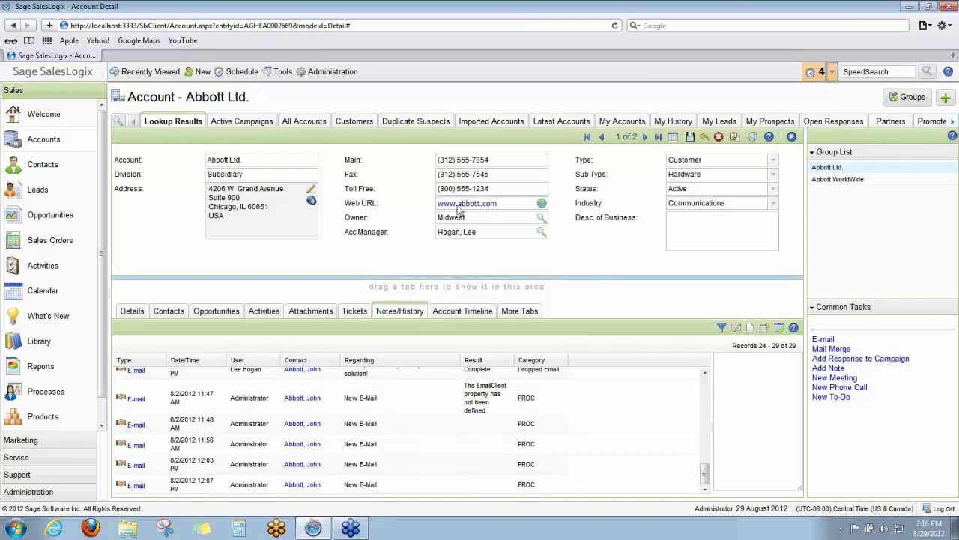
drag(439, 290, 438, 216)
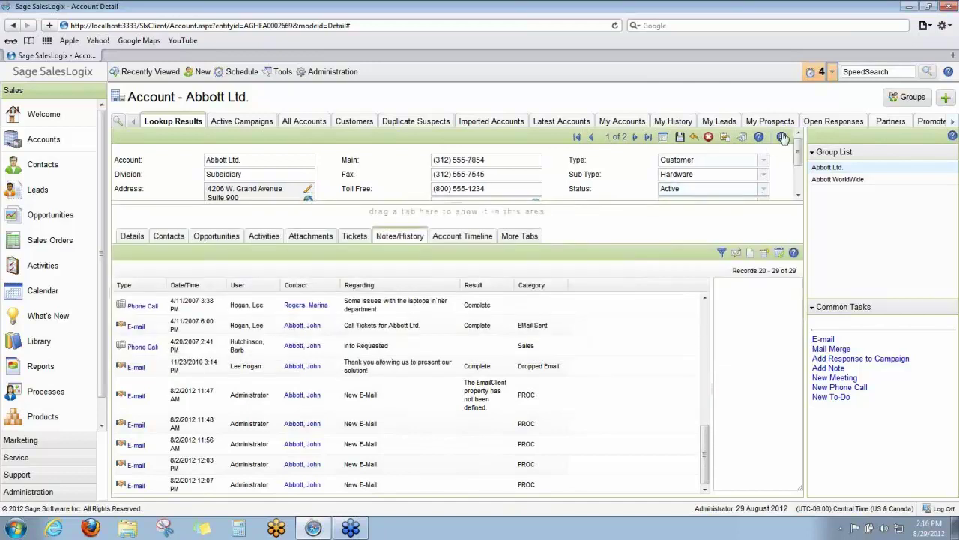
drag(776, 147, 776, 148)
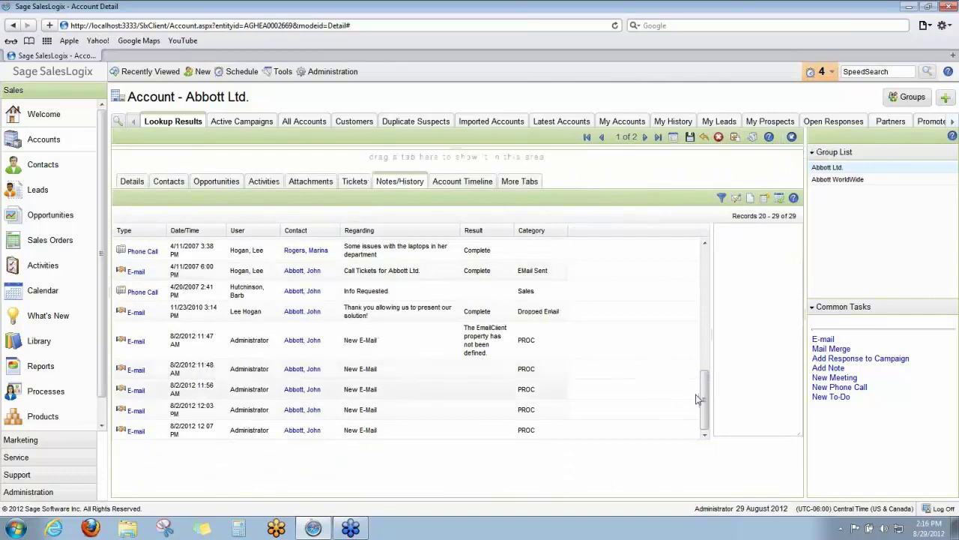
scroll(709, 399, up, 8)
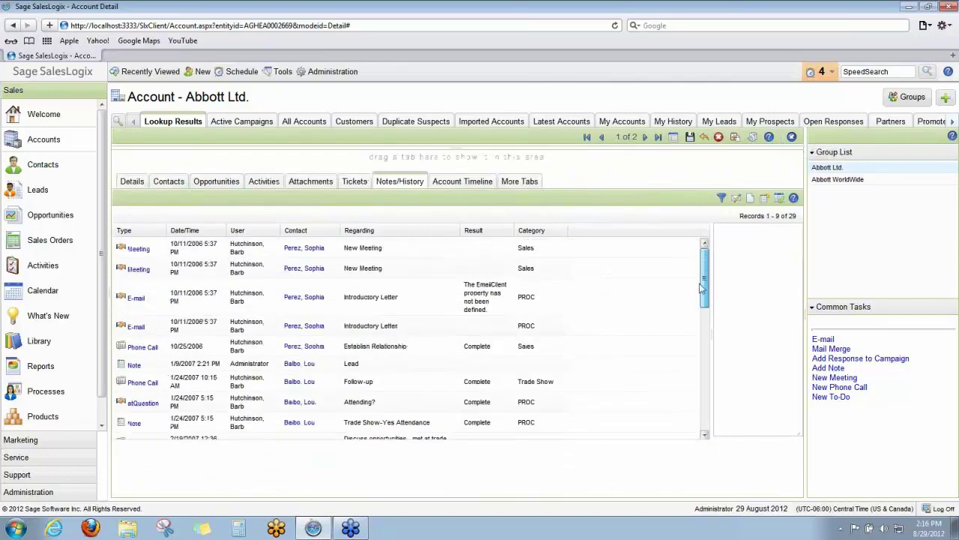
Preview the 11/23/2010 thank-you e-mail in a widened preview pane.
click(300, 350)
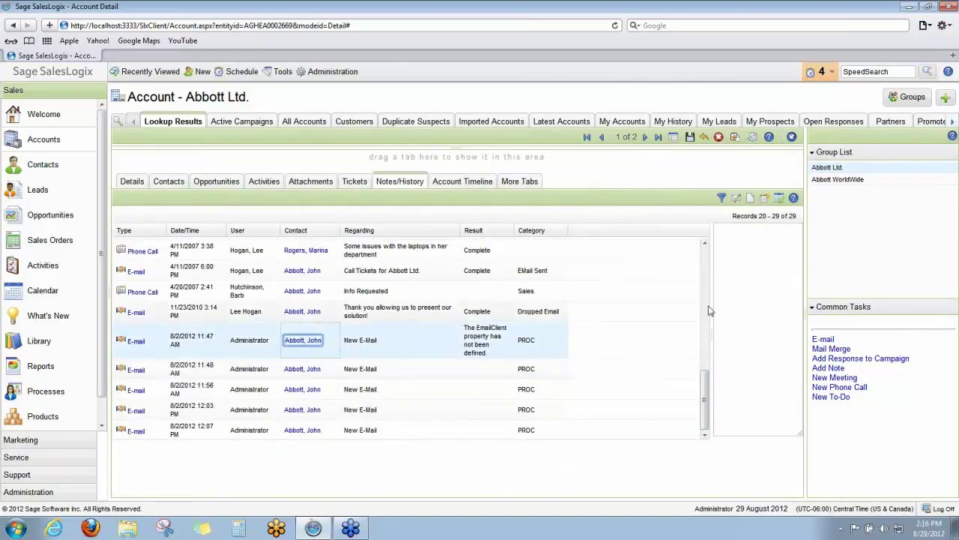
click(491, 313)
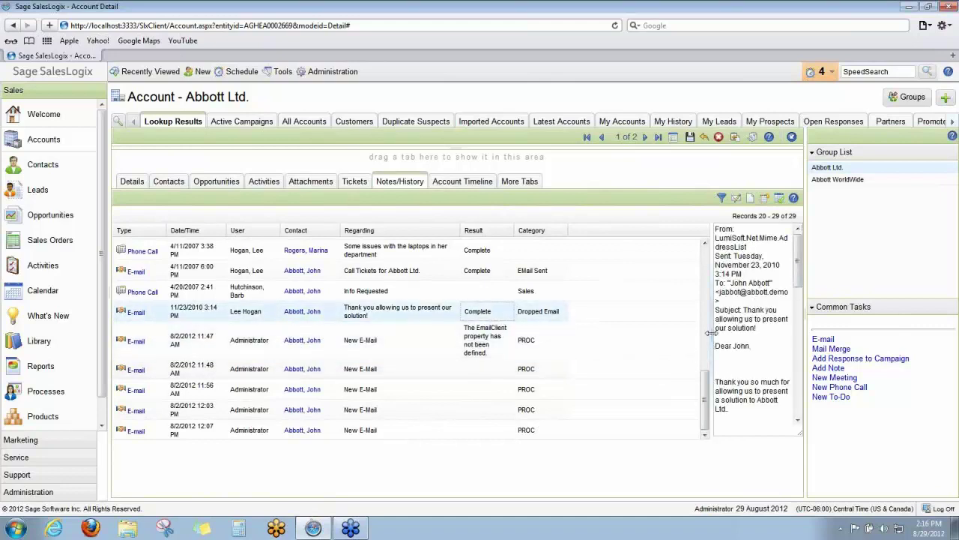
drag(692, 336, 643, 345)
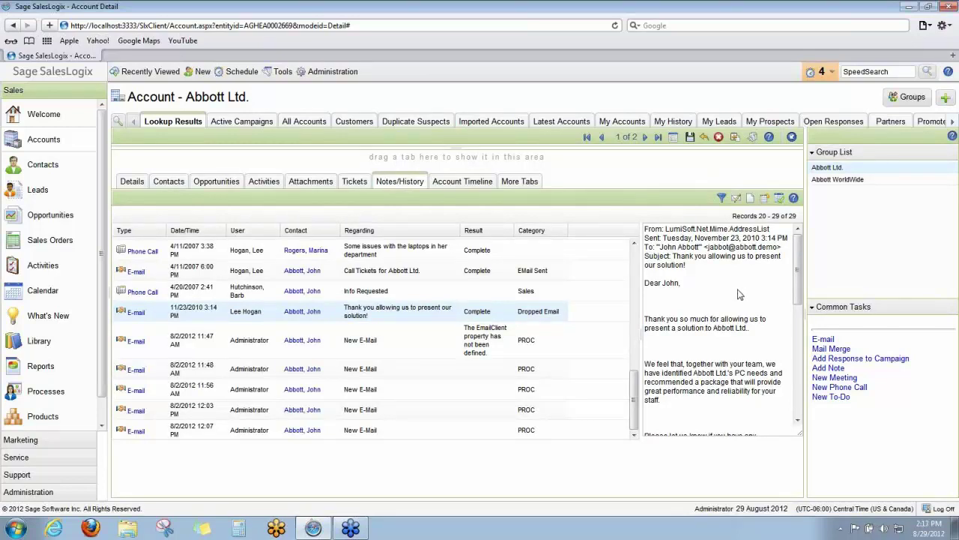
Expand the Abbott Ltd. details panel and enlarge it to show all fields.
drag(635, 397, 636, 264)
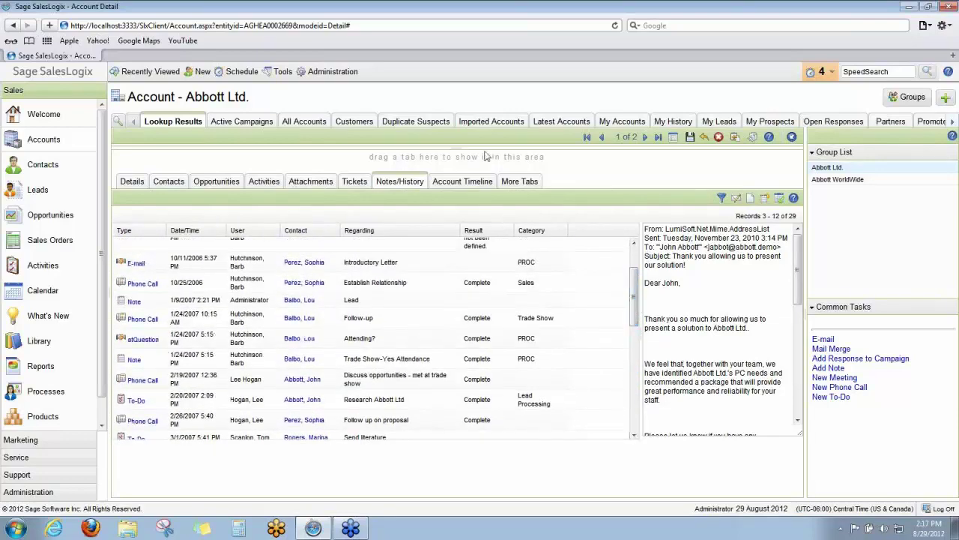
click(791, 137)
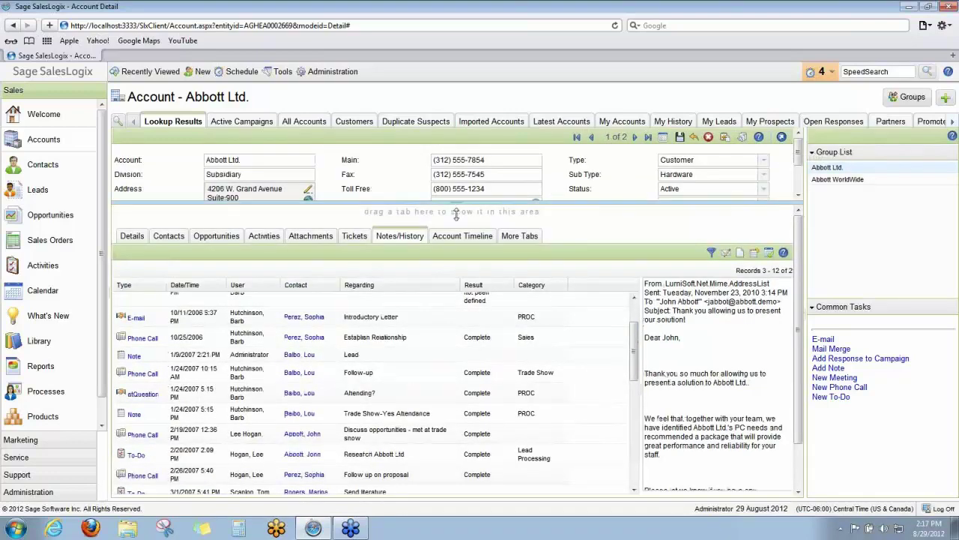
drag(455, 214, 465, 279)
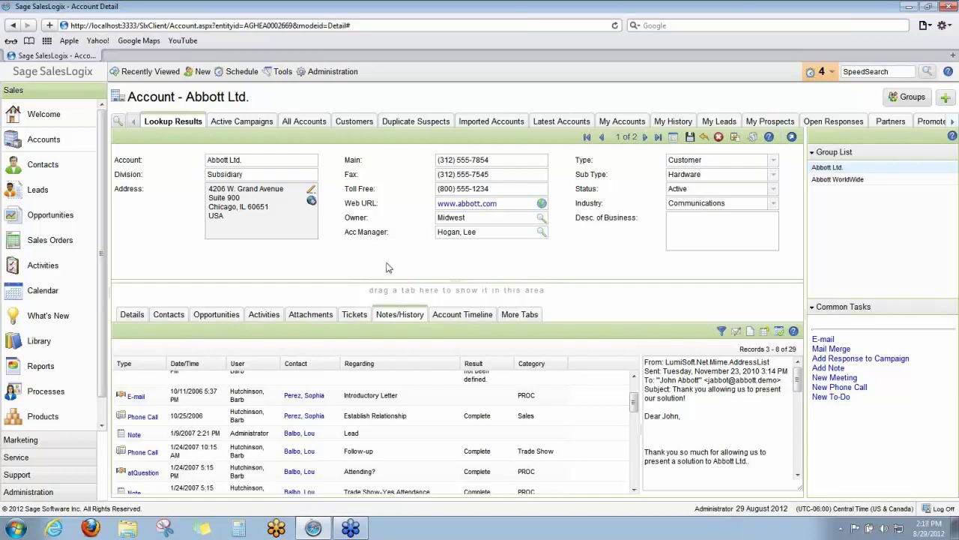
click(542, 220)
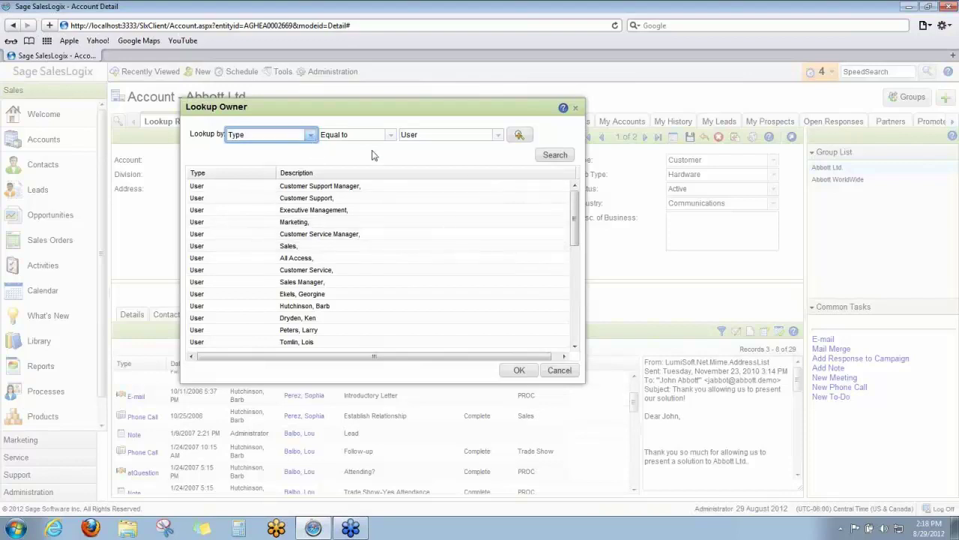
click(498, 135)
click(484, 155)
click(519, 136)
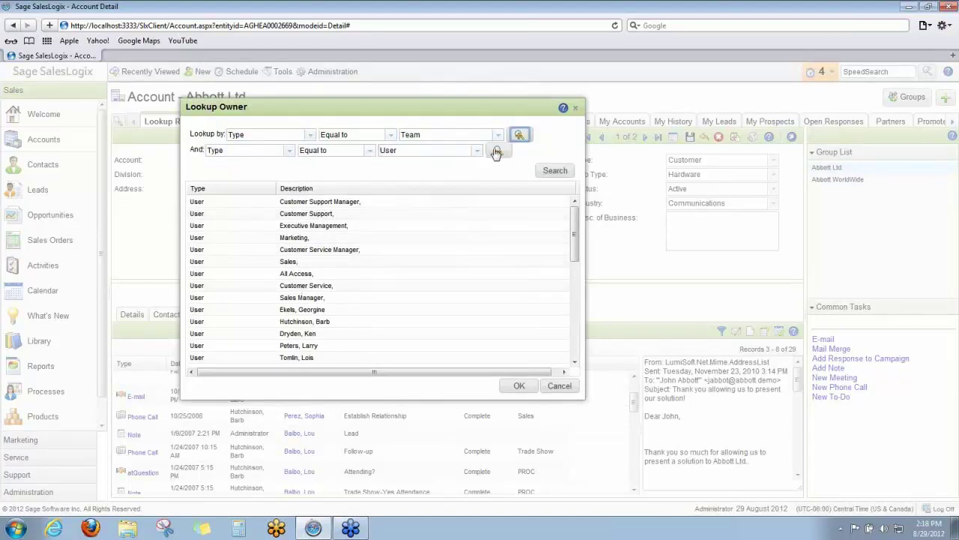
click(495, 152)
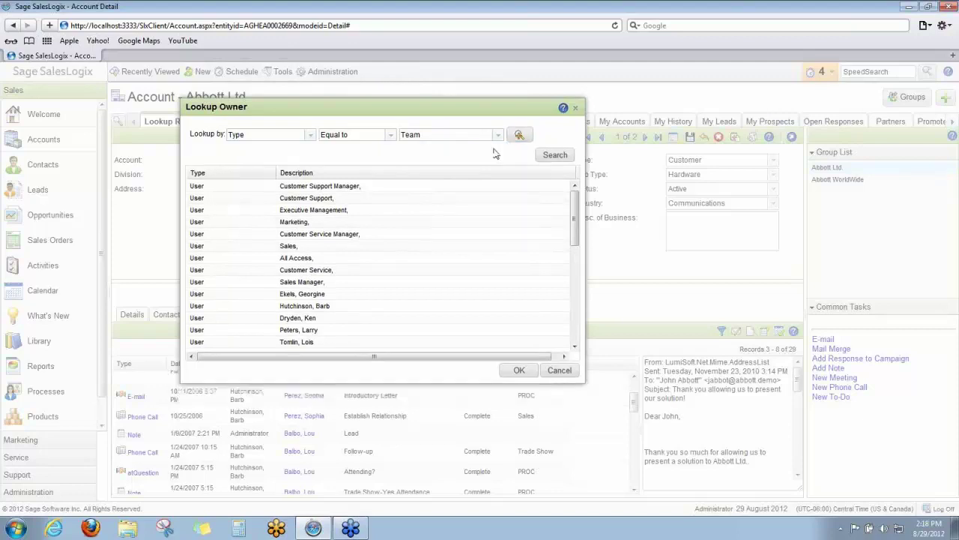
click(556, 155)
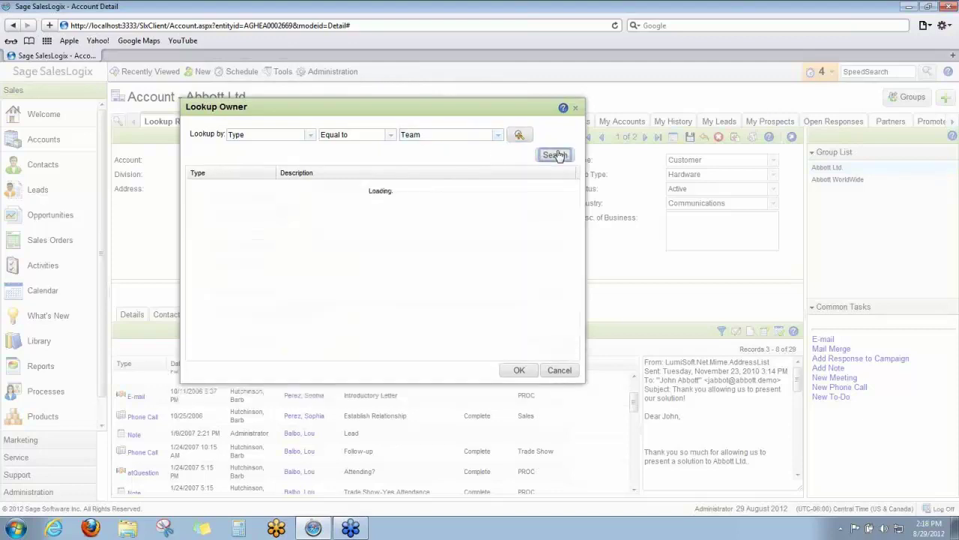
click(497, 135)
click(463, 172)
click(555, 156)
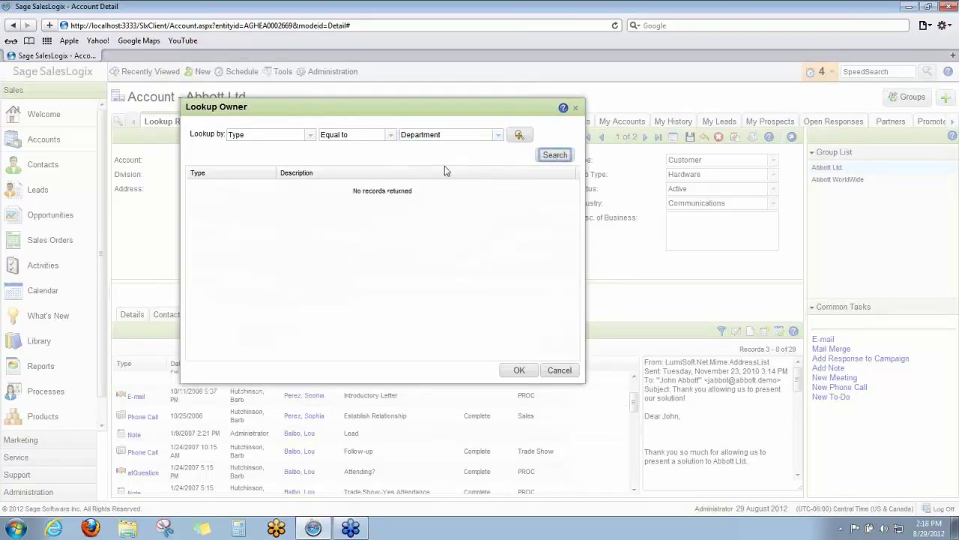
click(497, 135)
click(477, 150)
click(554, 155)
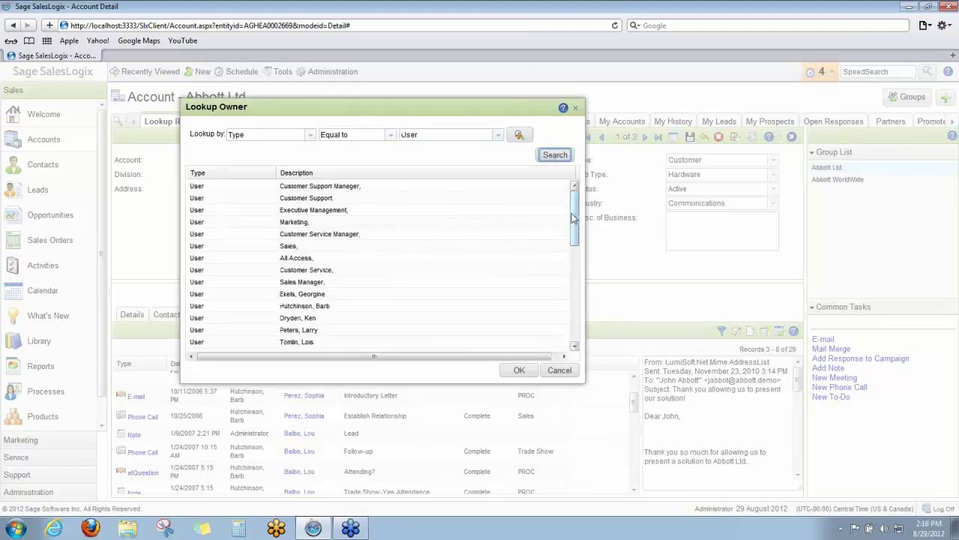
drag(573, 242, 553, 200)
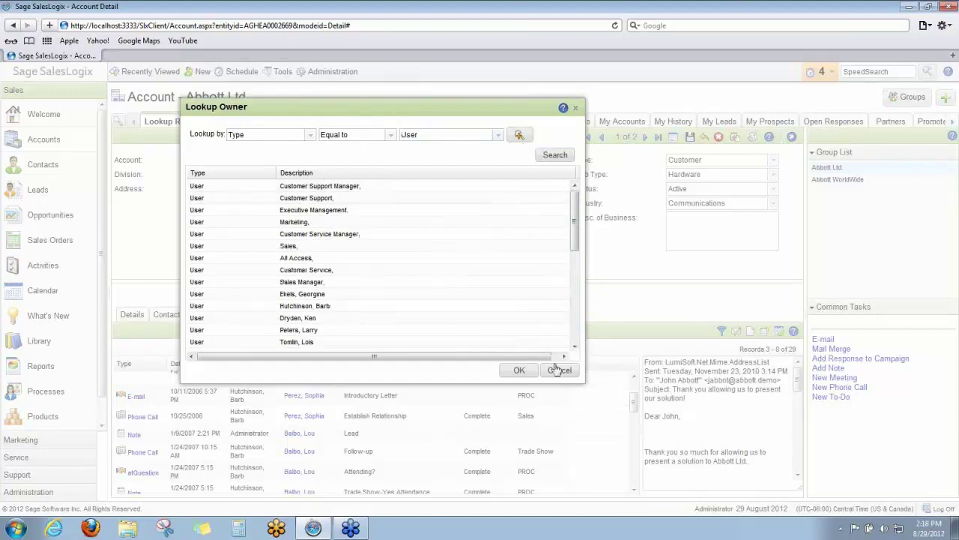
click(559, 370)
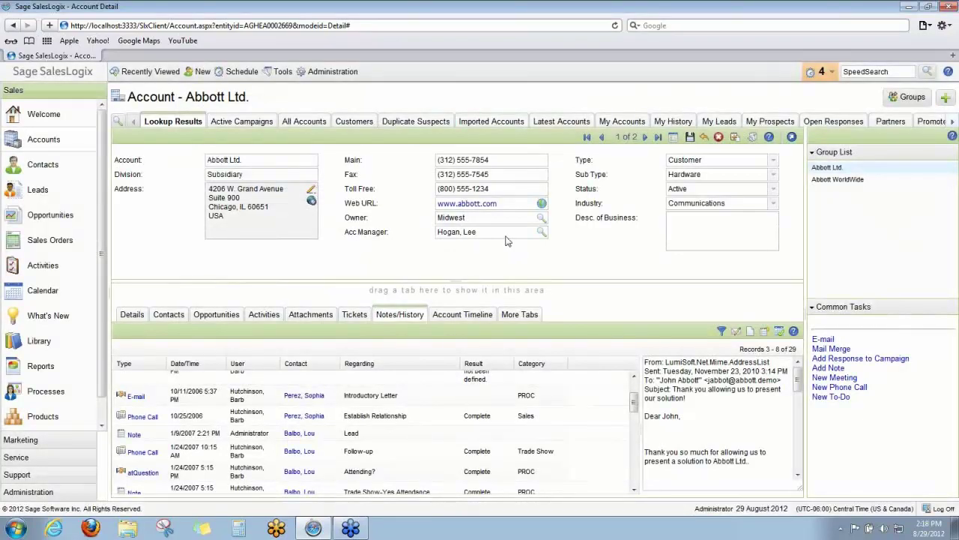
click(542, 233)
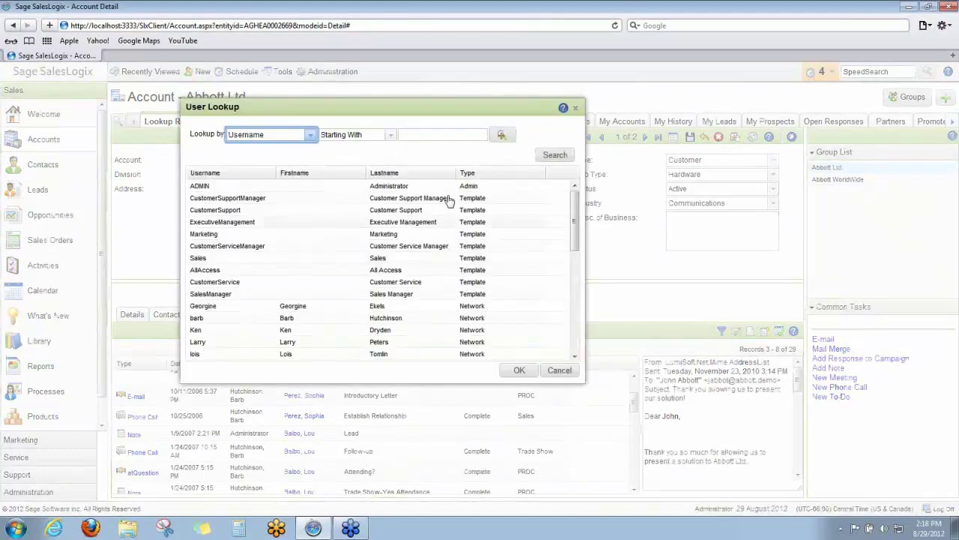
drag(578, 221, 584, 199)
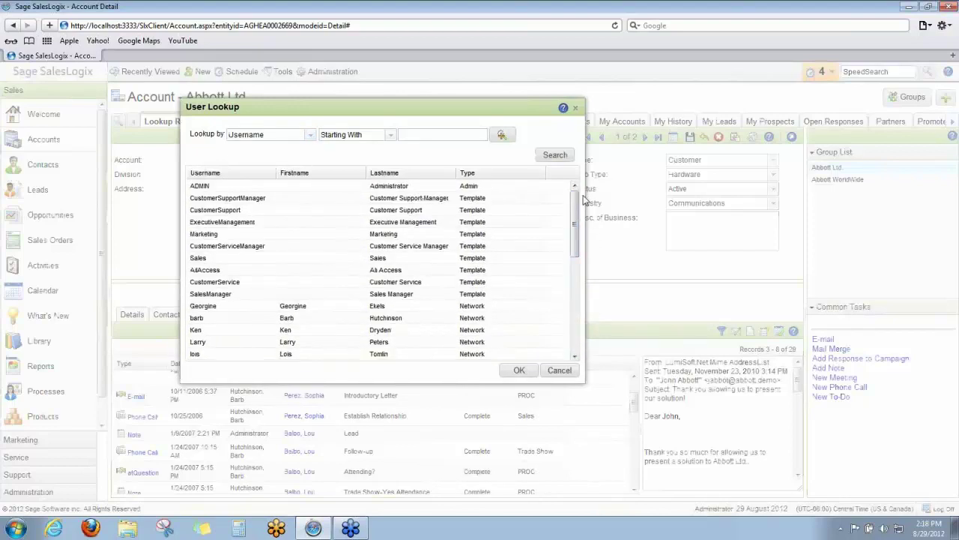
click(559, 370)
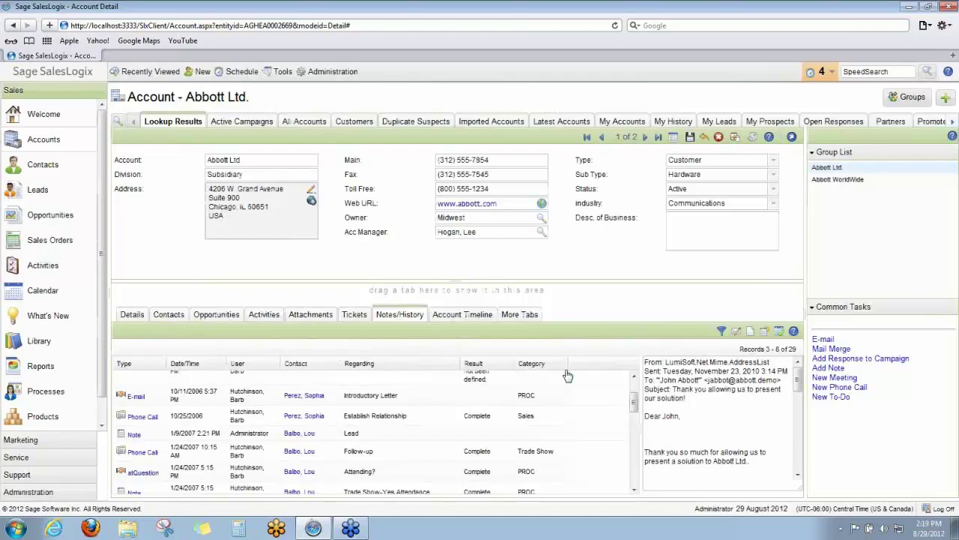
click(775, 206)
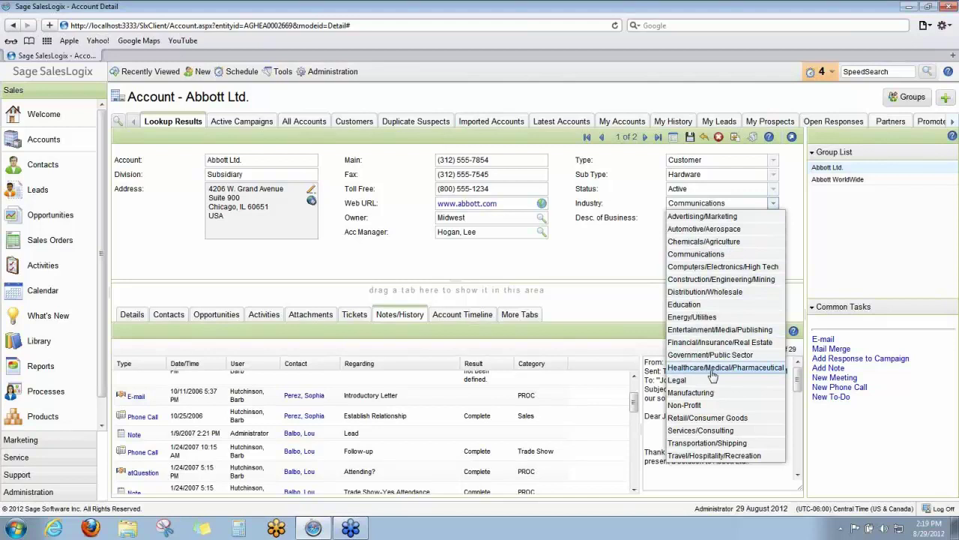
click(773, 190)
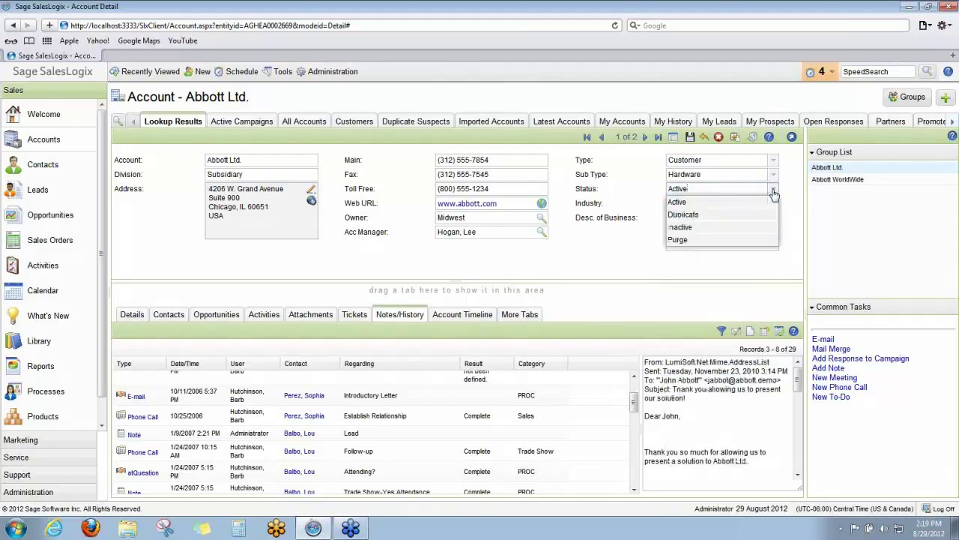
click(774, 191)
click(773, 175)
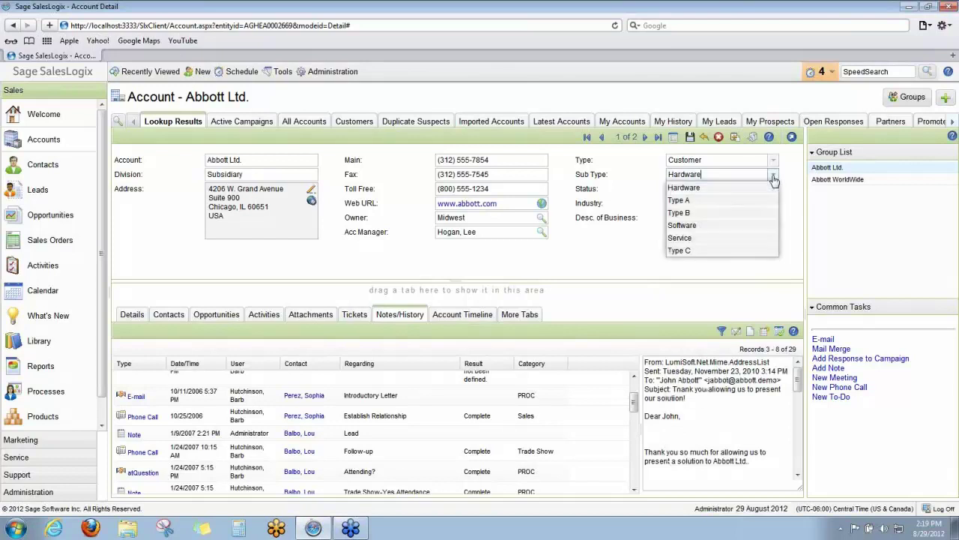
click(774, 177)
click(774, 161)
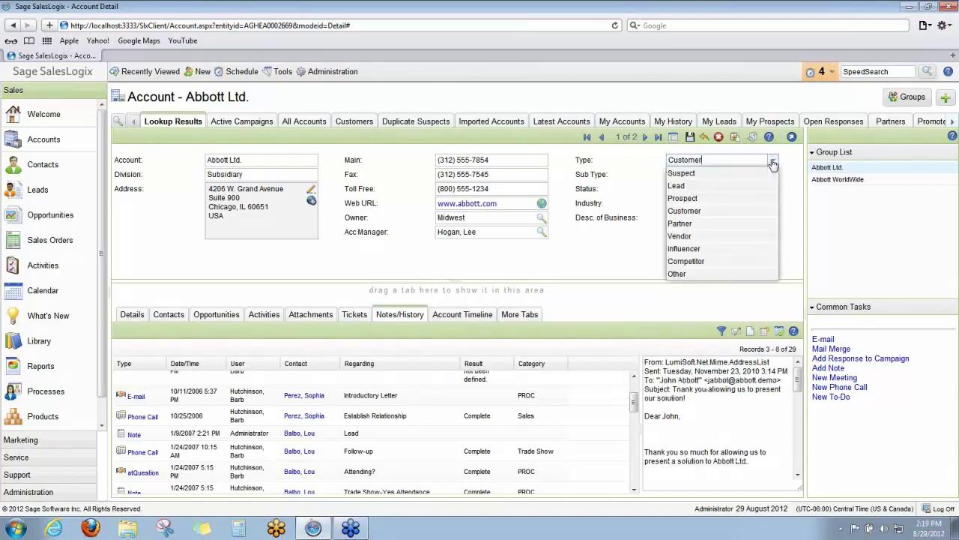
click(773, 162)
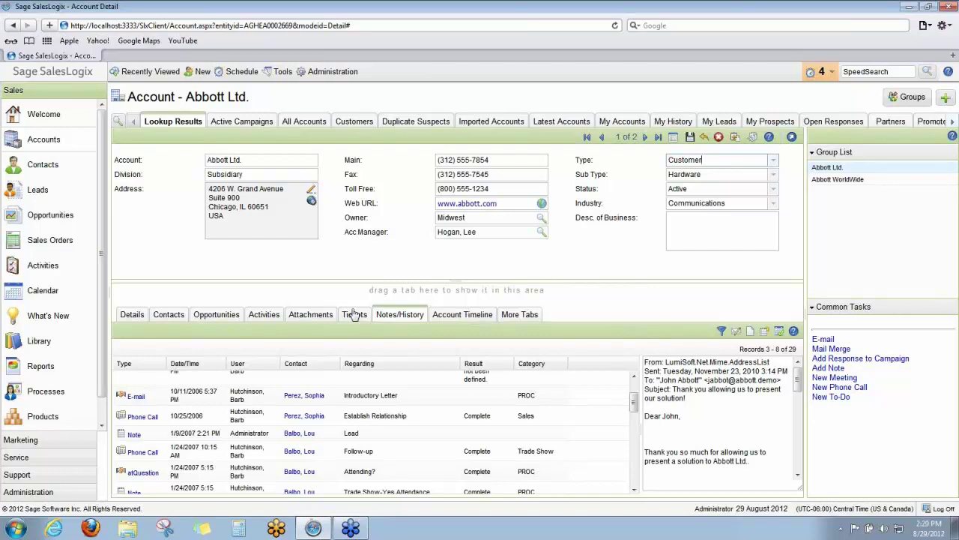
Start completing a new phone call for Abbott Ltd. and browse the completion date picker, leaving 2:20 PM.
click(780, 332)
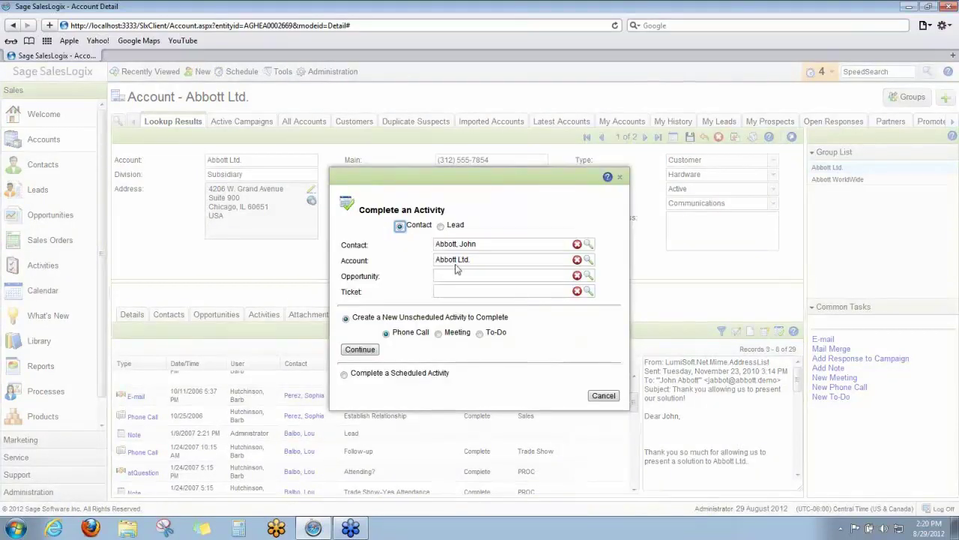
click(368, 357)
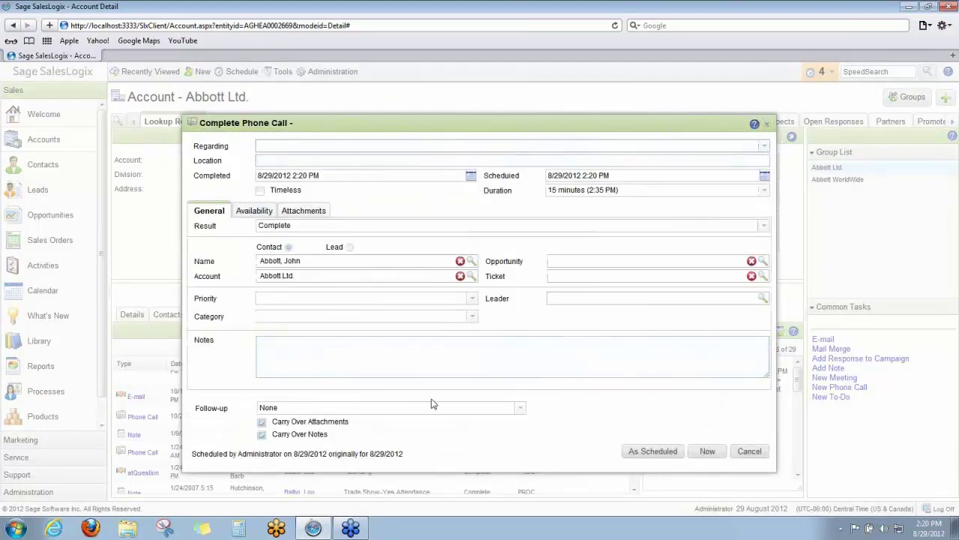
click(340, 353)
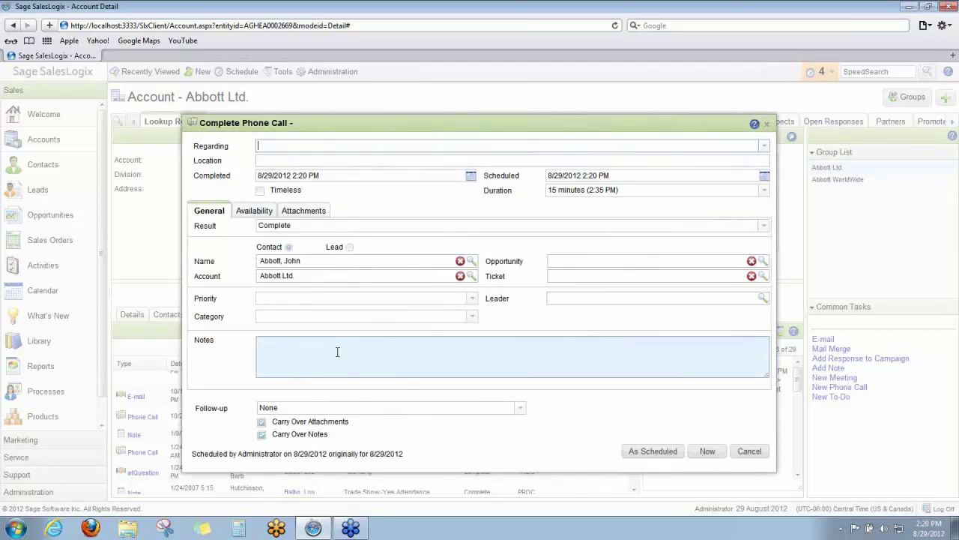
click(471, 175)
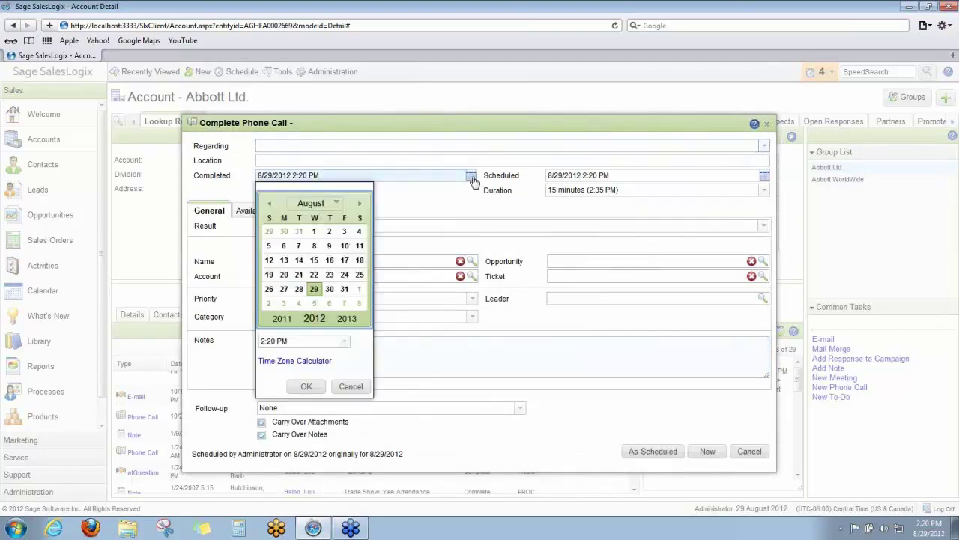
click(271, 204)
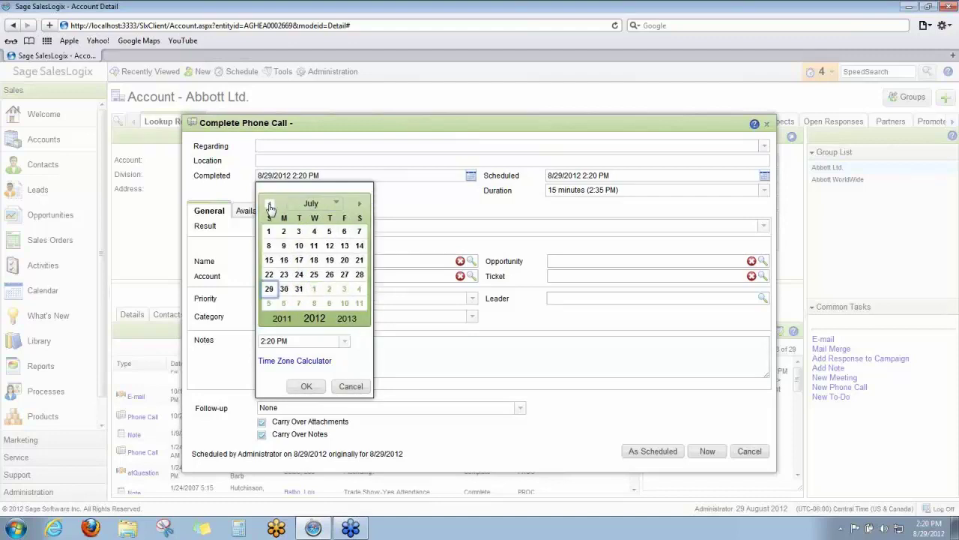
click(344, 342)
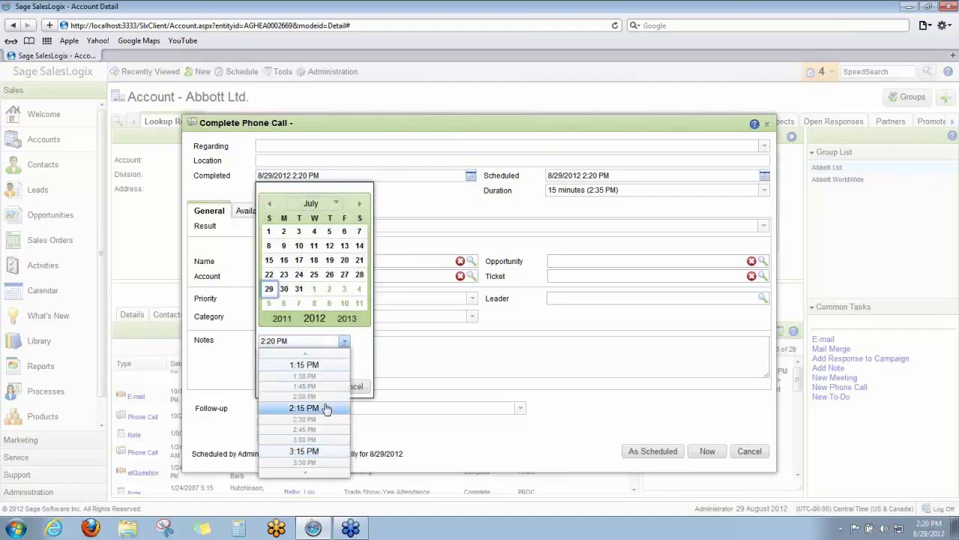
click(344, 341)
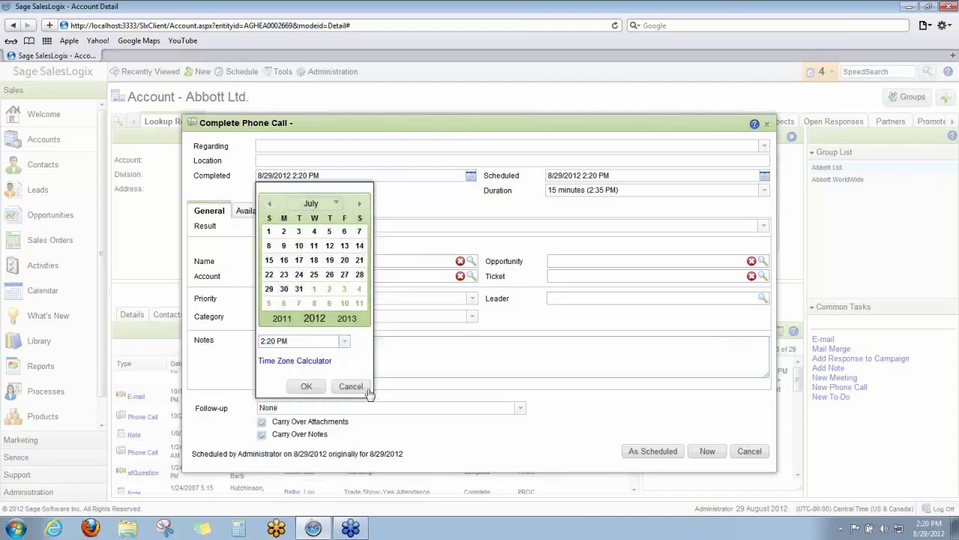
click(335, 388)
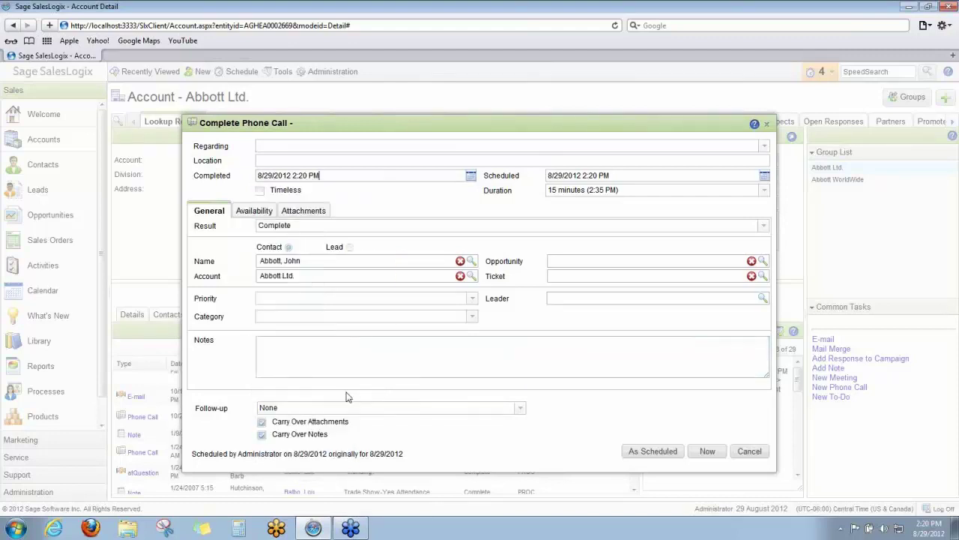
Check the duration list and scheduled date, then complete the call as of now.
click(766, 192)
click(766, 193)
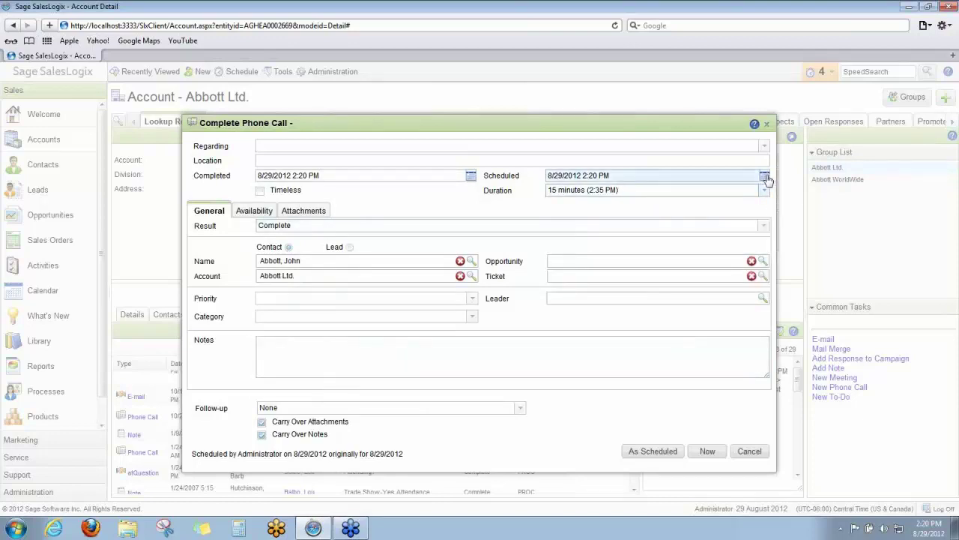
click(765, 176)
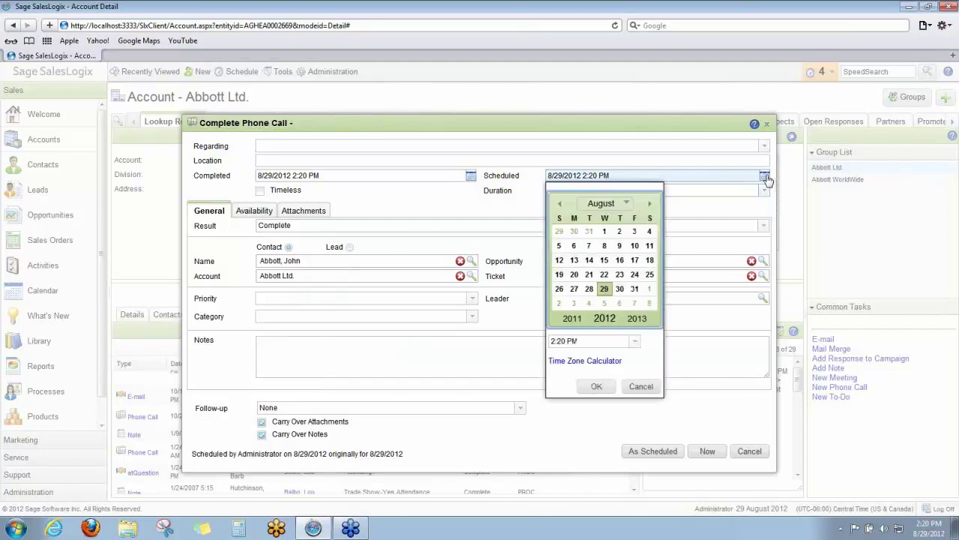
click(722, 450)
click(639, 386)
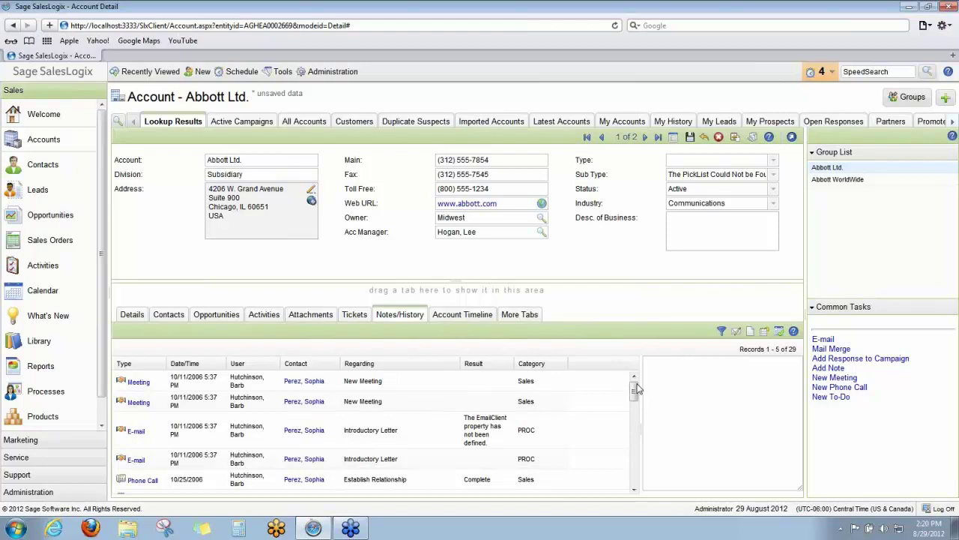
Start a new unscheduled phone call, view its Availability and General tabs, then cancel both dialogs.
click(779, 331)
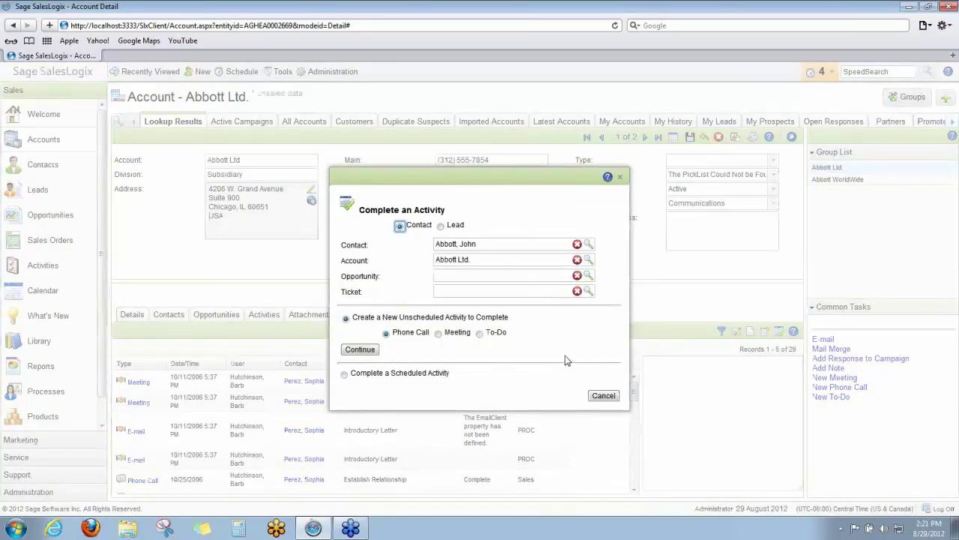
click(372, 351)
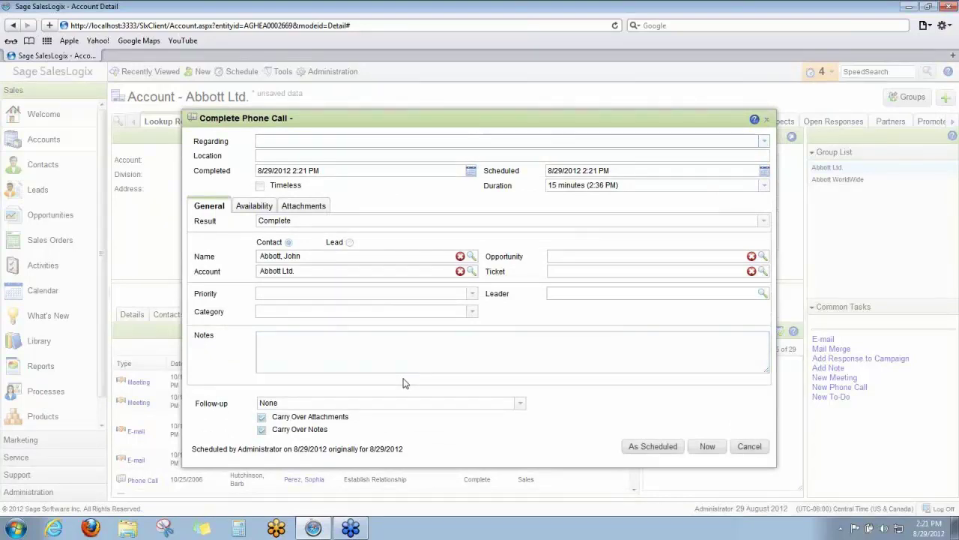
click(257, 209)
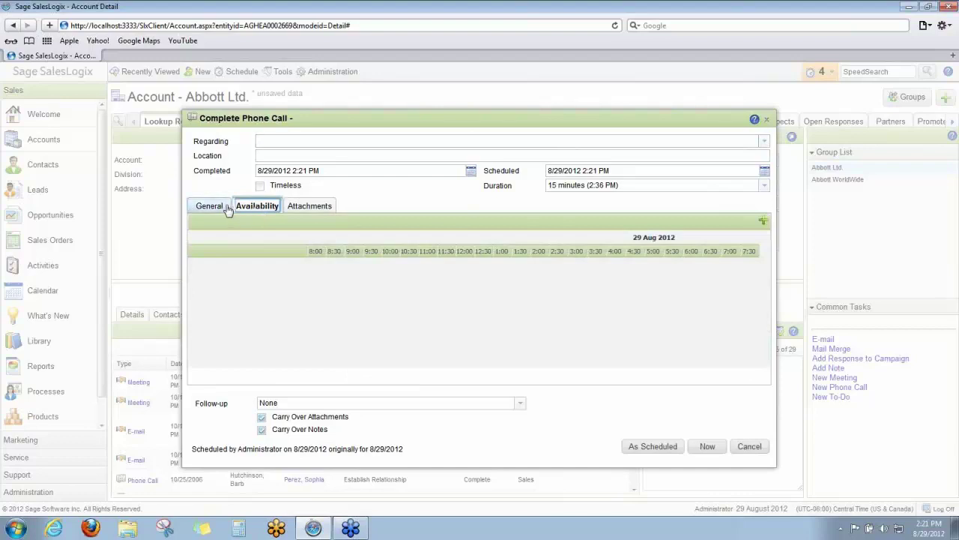
click(226, 208)
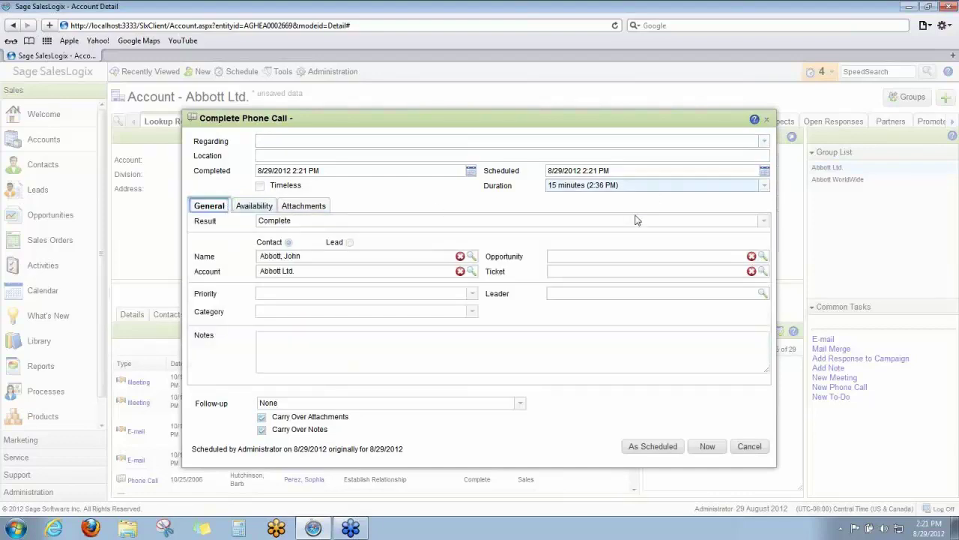
click(762, 449)
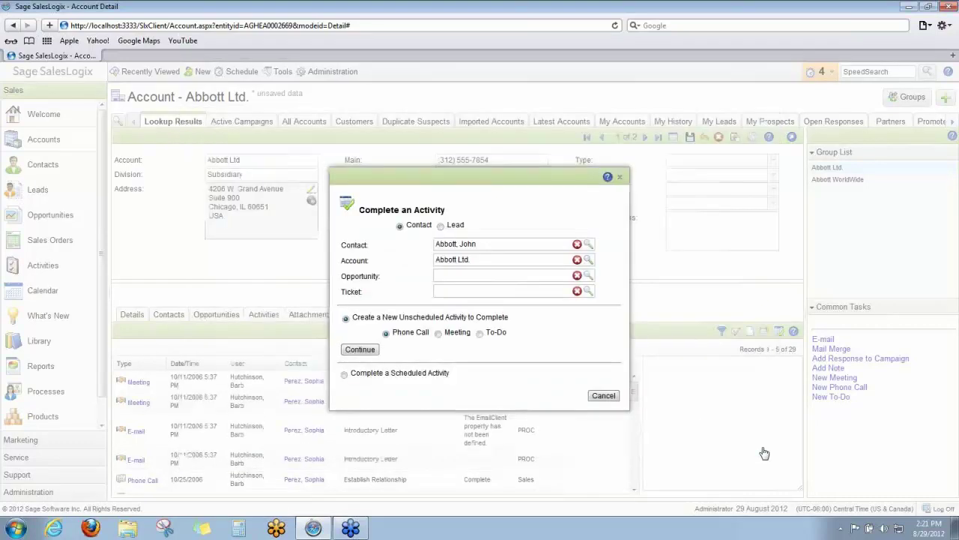
click(605, 395)
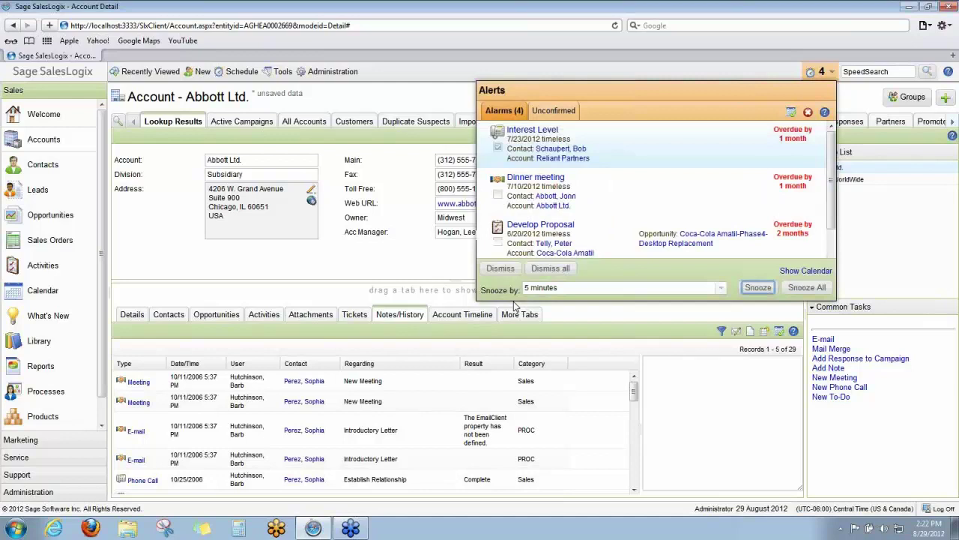
Open the Calendar from the Alerts list and close the alerts.
click(829, 78)
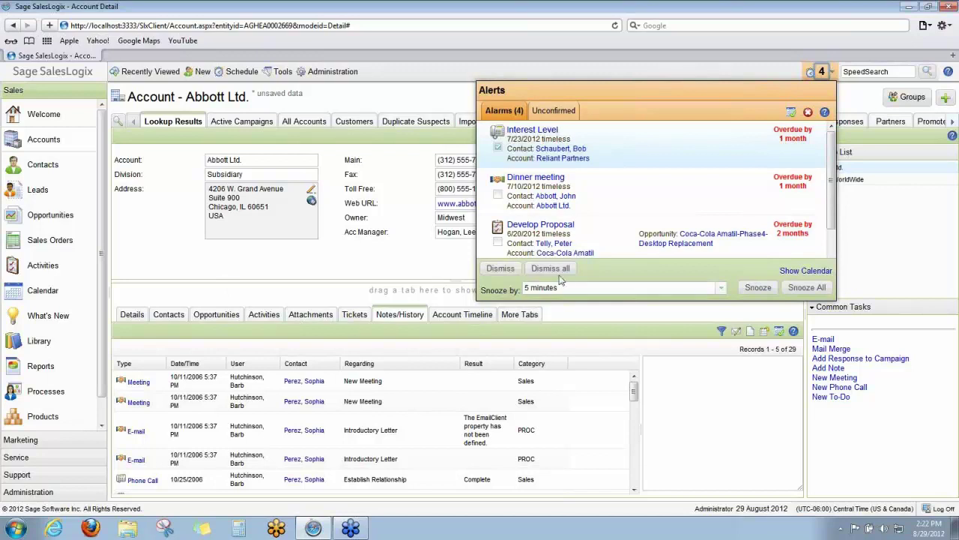
click(794, 272)
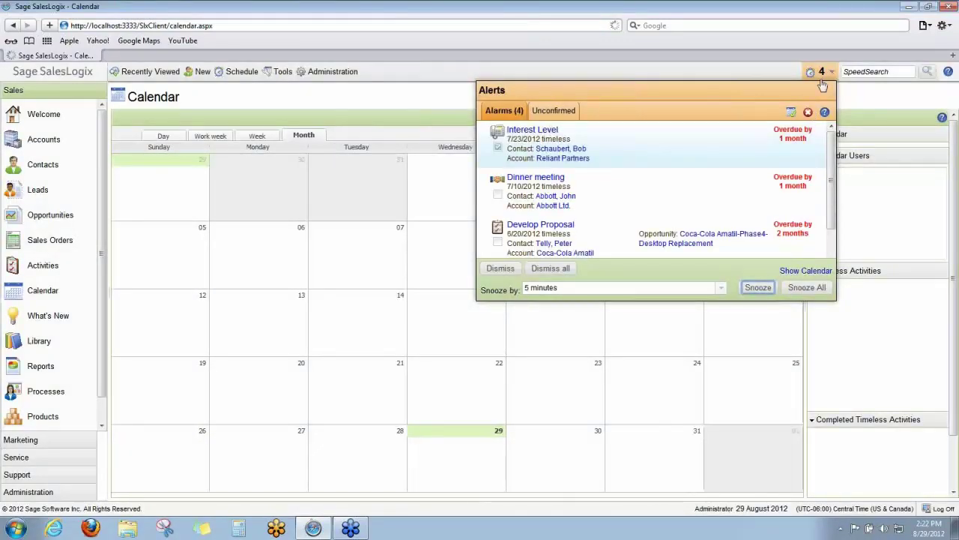
click(867, 103)
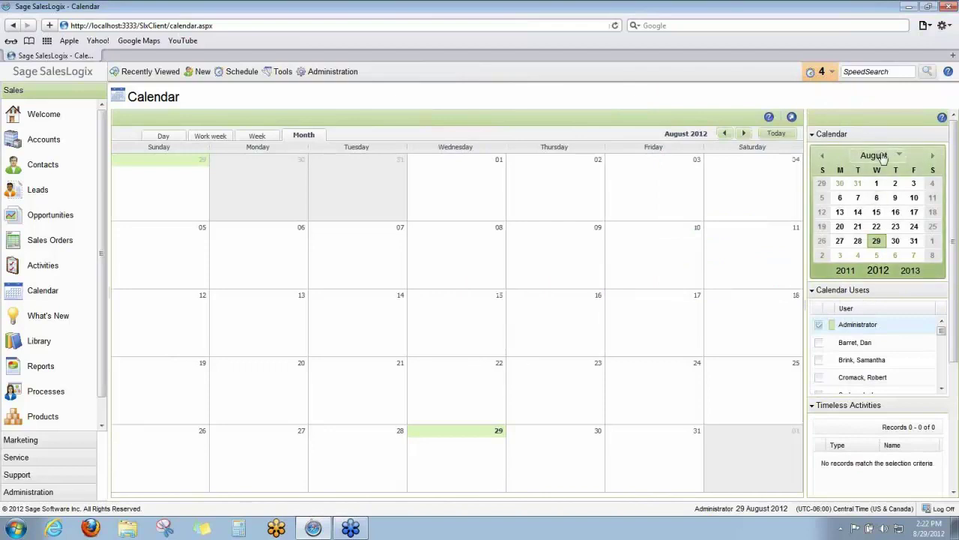
Go back to July 2012 and overlay two other users' calendars.
click(822, 156)
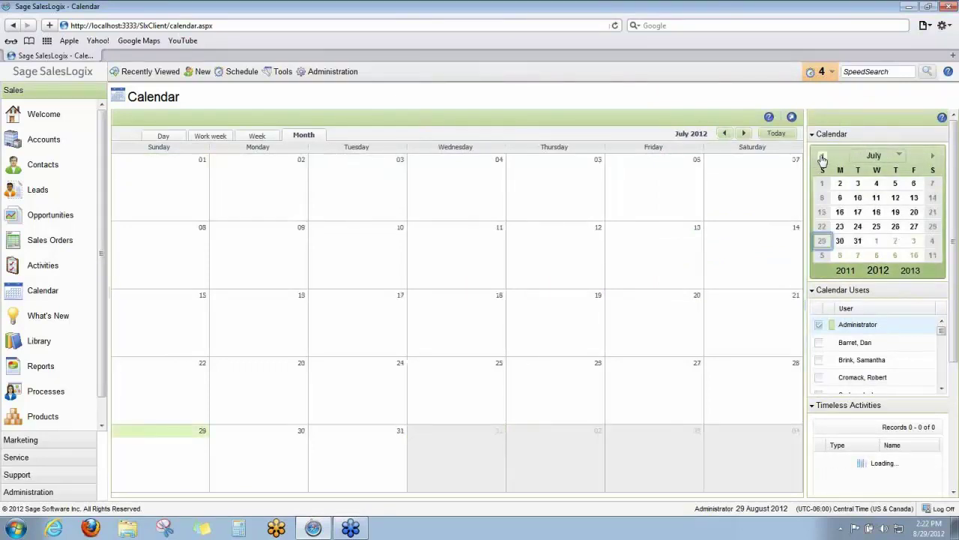
click(820, 343)
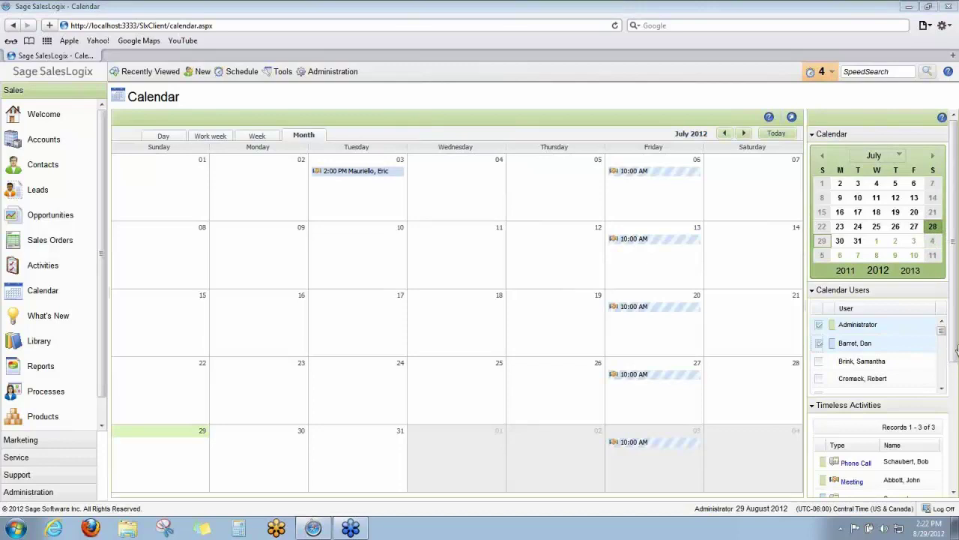
drag(942, 337, 942, 350)
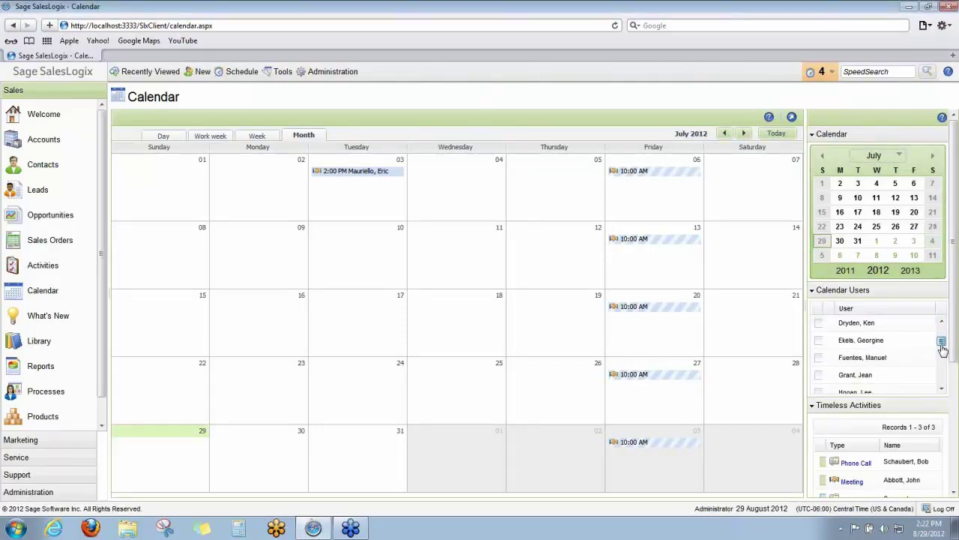
click(820, 390)
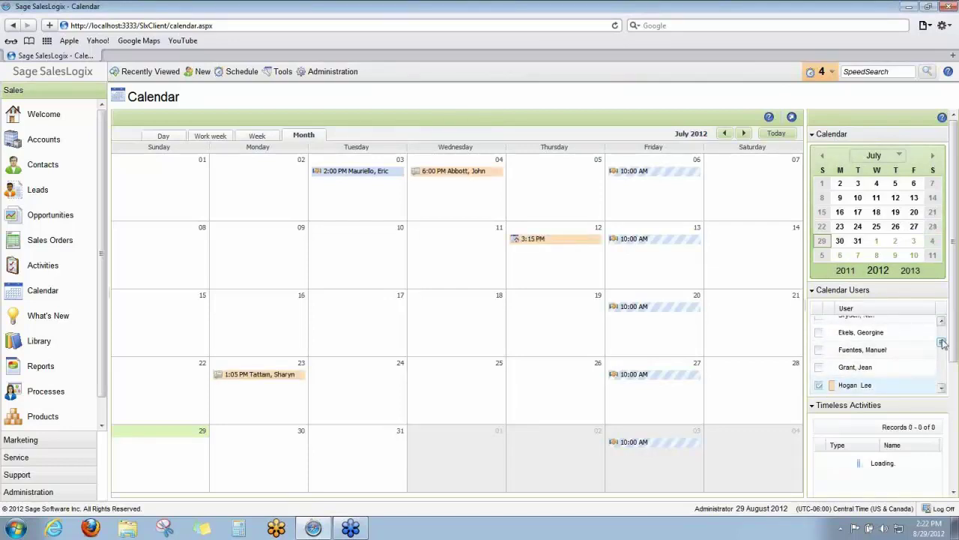
Overlay a fourth user's calendar, dismiss the four-calendar limit error on a fifth, and advance a month.
drag(942, 343, 944, 352)
scroll(849, 350, down, 3)
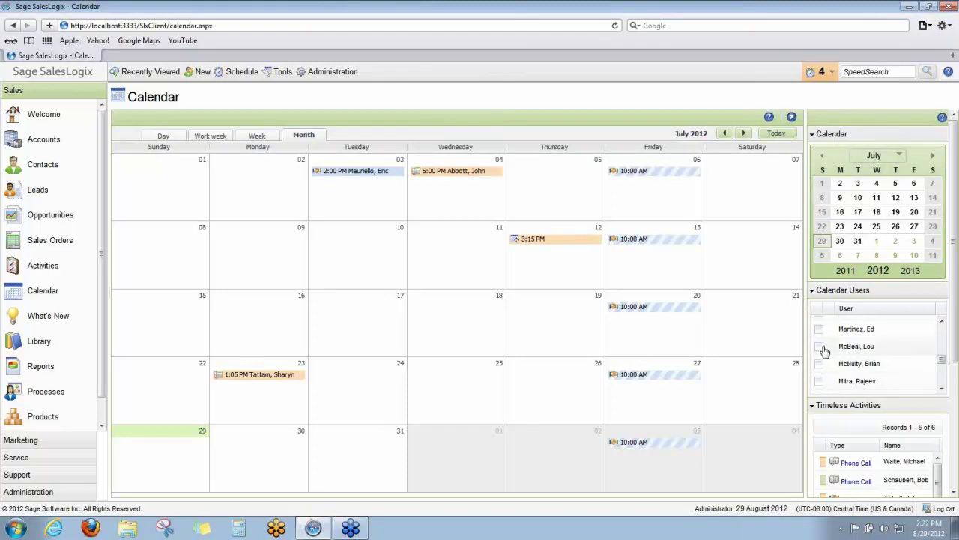
click(819, 347)
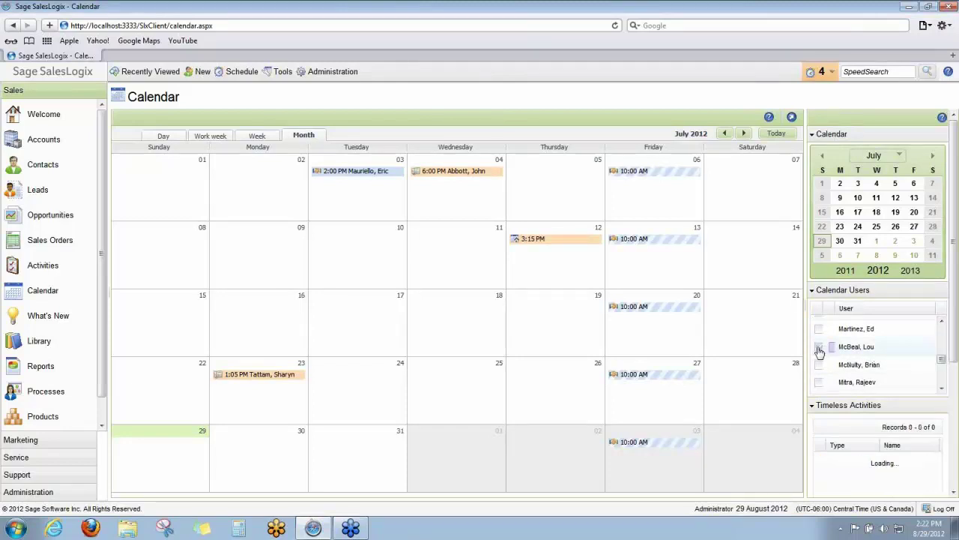
scroll(943, 366, down, 2)
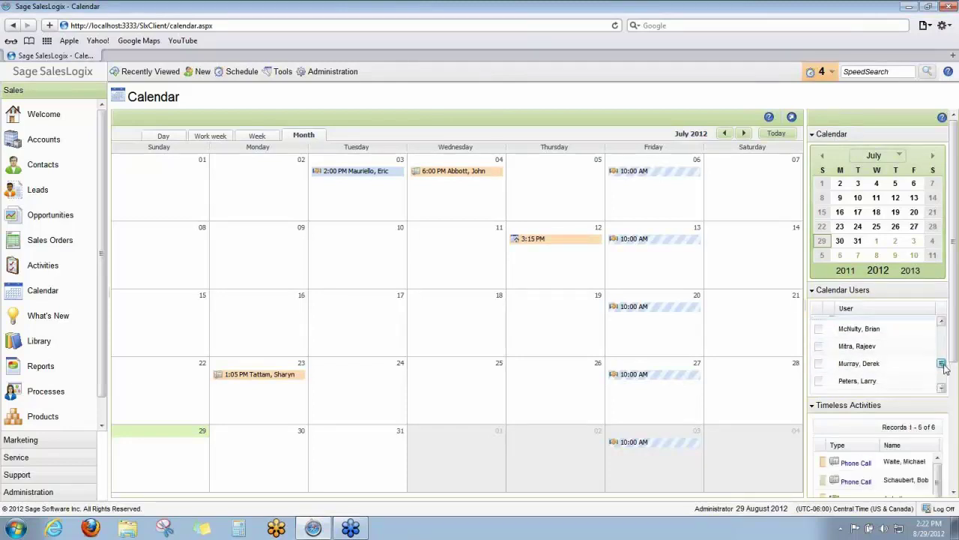
scroll(943, 366, down, 2)
click(818, 357)
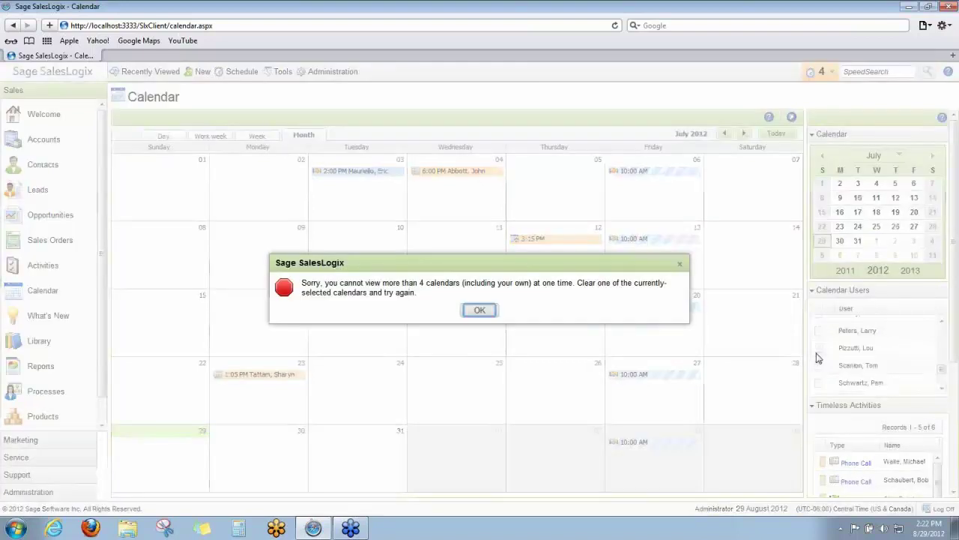
click(480, 309)
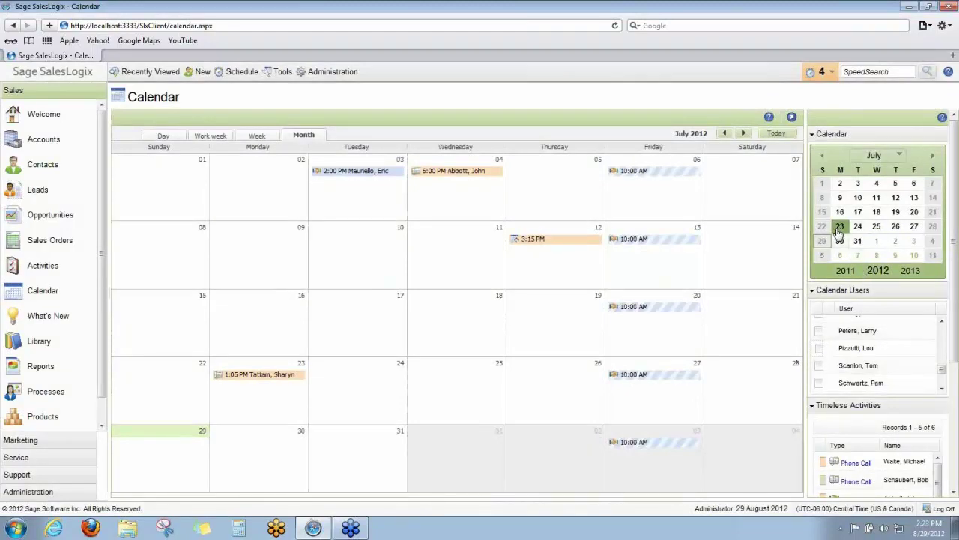
click(933, 158)
Return the calendar to June 2012, widen the users' colour column, and preview several events' details.
click(821, 156)
click(822, 156)
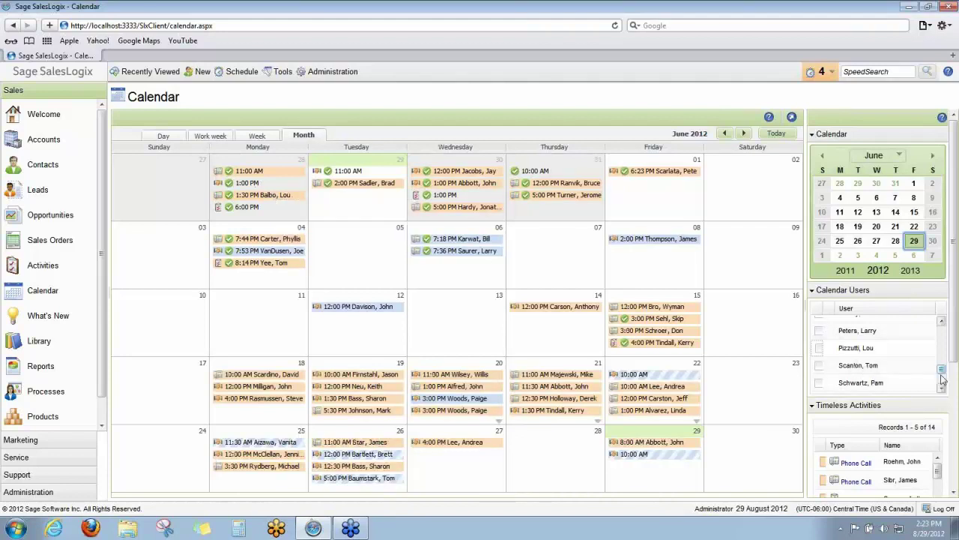
drag(942, 377, 914, 319)
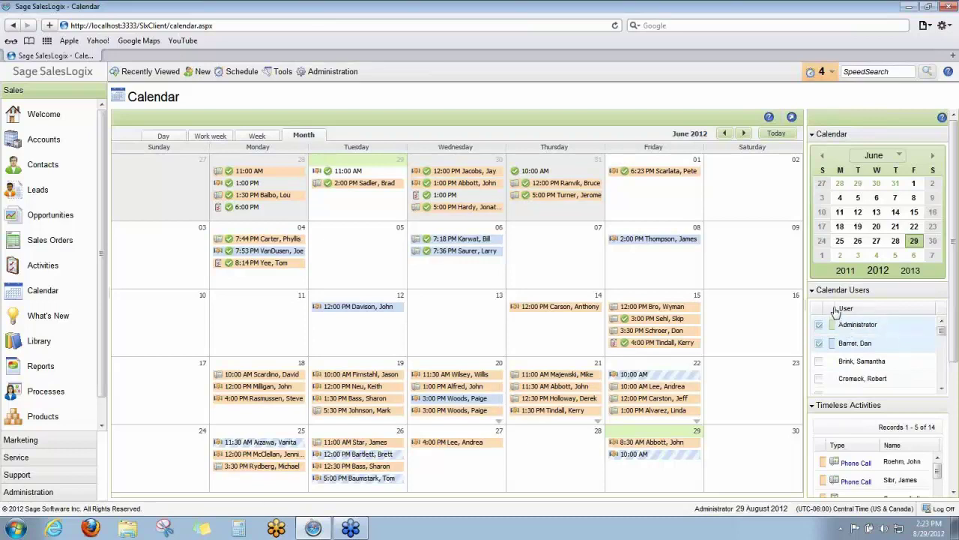
drag(834, 311, 843, 325)
drag(942, 332, 591, 361)
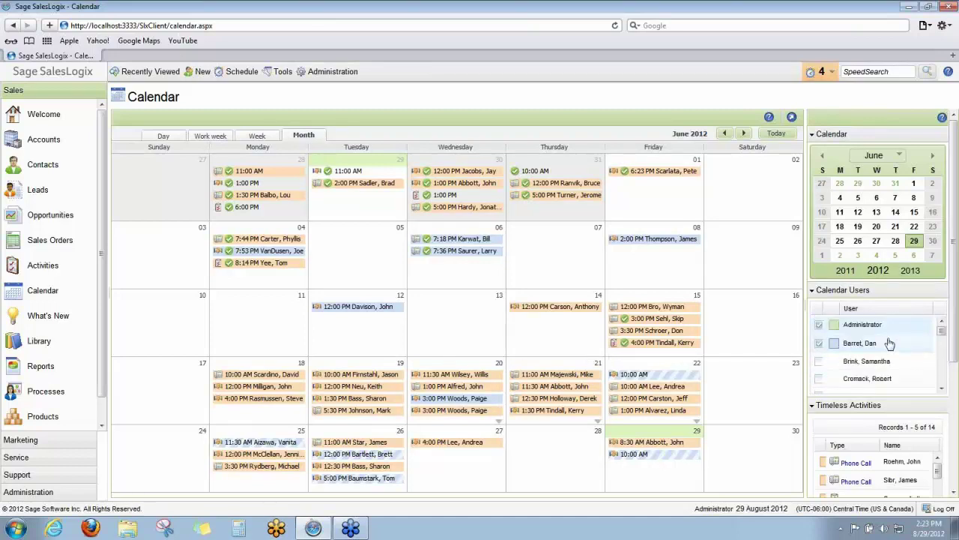
mouse_move(574, 376)
mouse_move(255, 261)
mouse_move(426, 256)
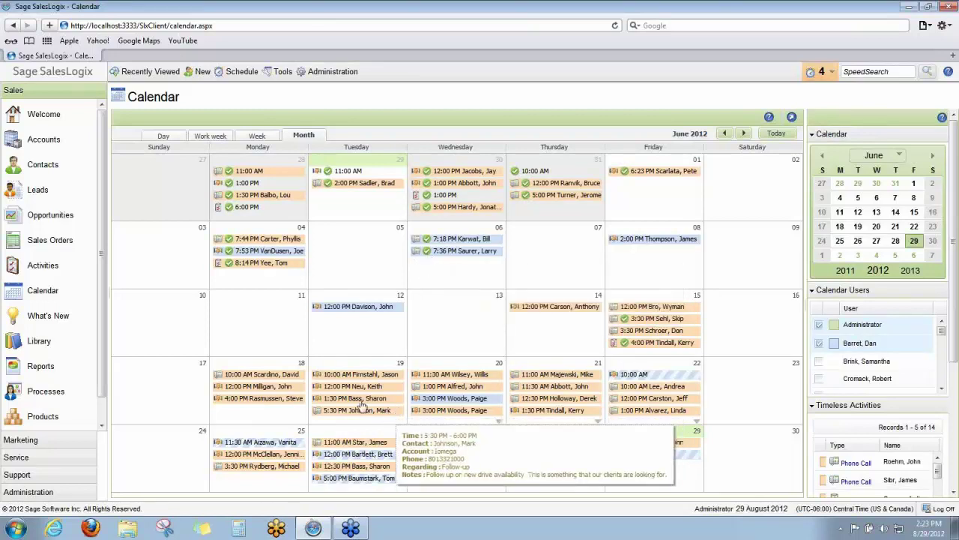
mouse_move(261, 384)
mouse_move(351, 459)
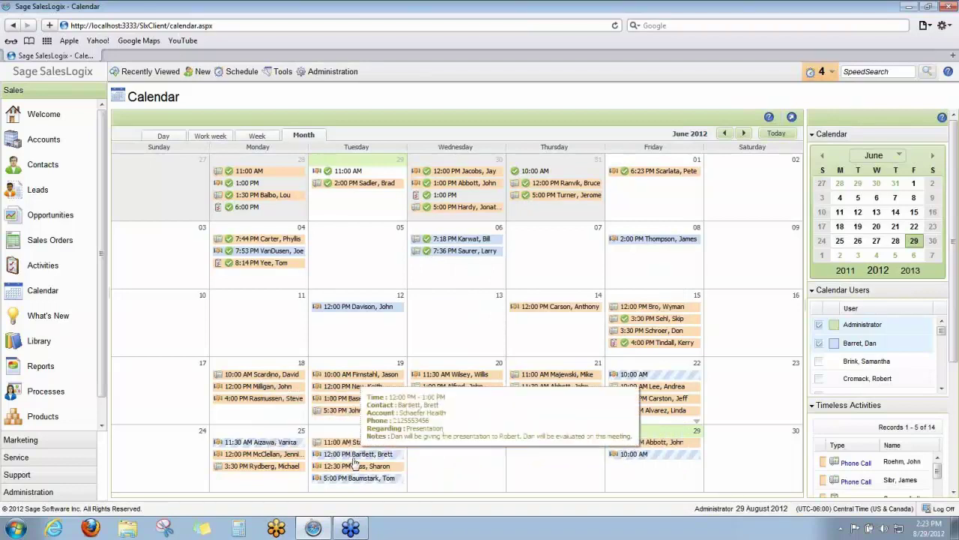
mouse_move(638, 459)
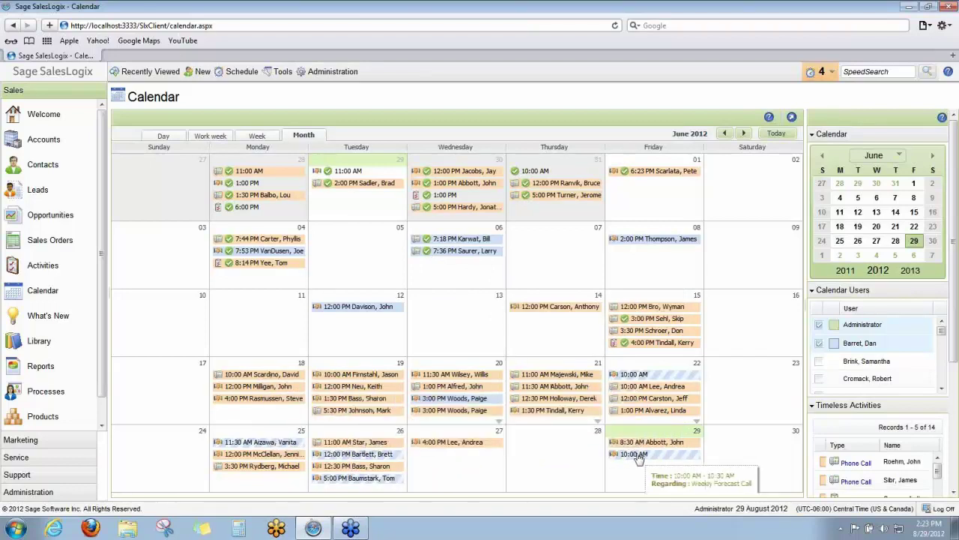
mouse_move(650, 378)
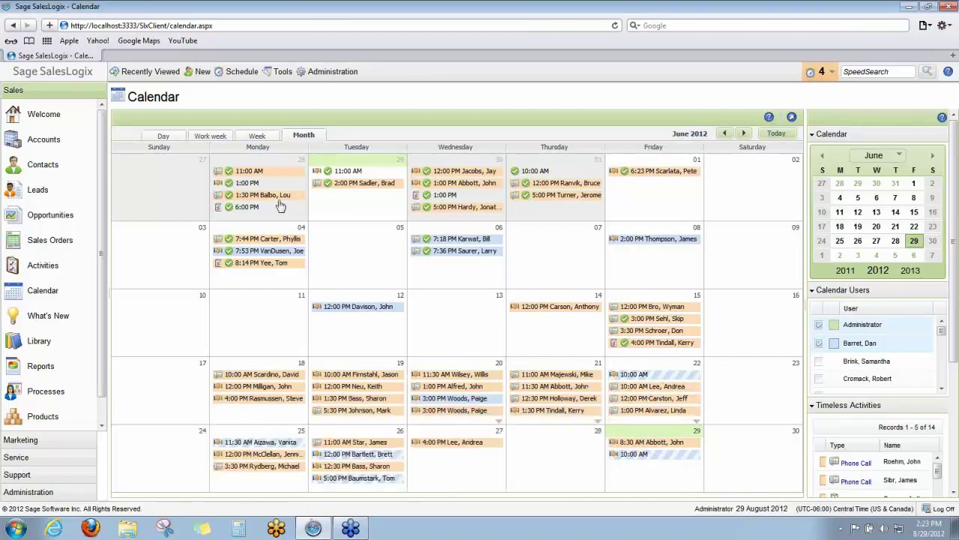
Switch the calendar to the single week of June 24–30, 2012.
click(256, 136)
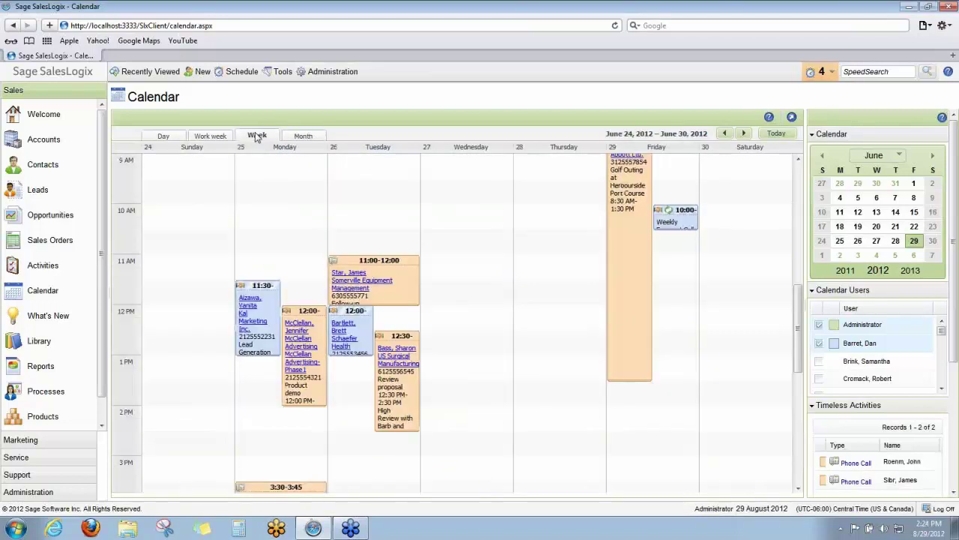
drag(800, 315, 800, 356)
mouse_move(363, 417)
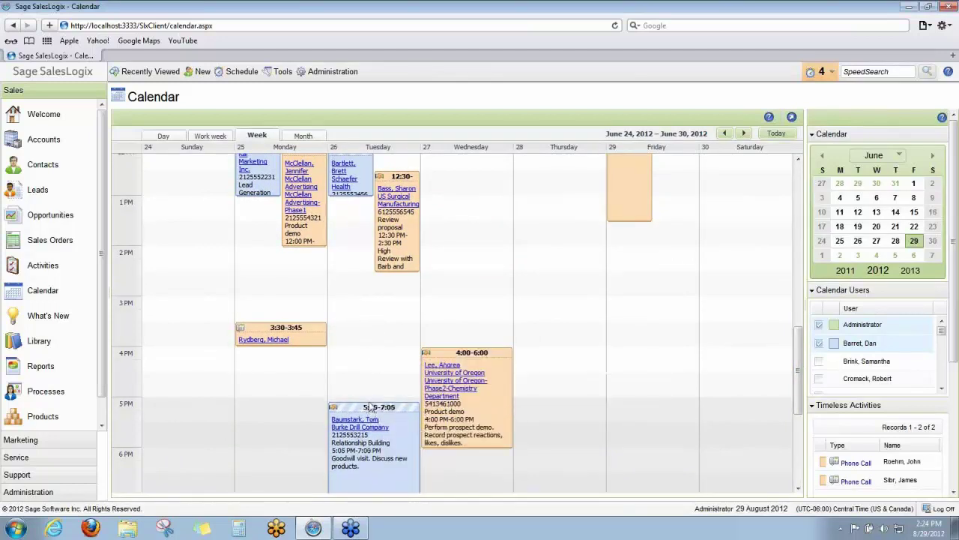
Move the Burke Drill Company Relationship Building appointment from Tuesday 5 PM to Thursday 1:00–3:00 PM.
drag(370, 406, 537, 202)
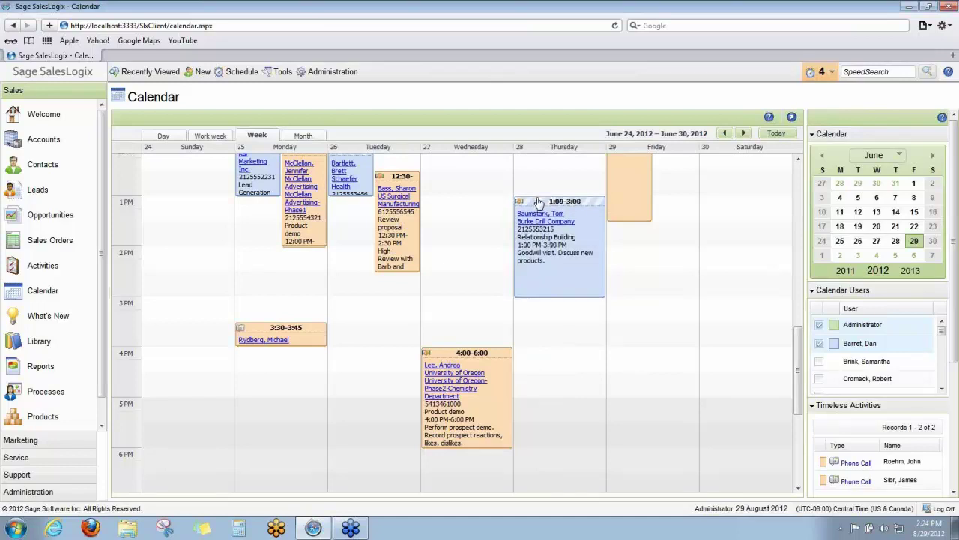
mouse_move(538, 202)
drag(799, 363, 801, 346)
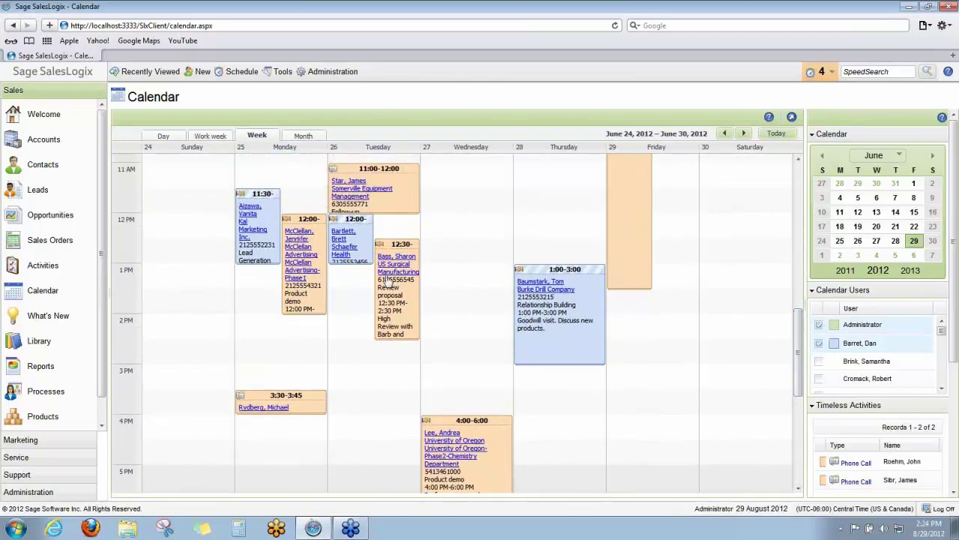
mouse_move(568, 303)
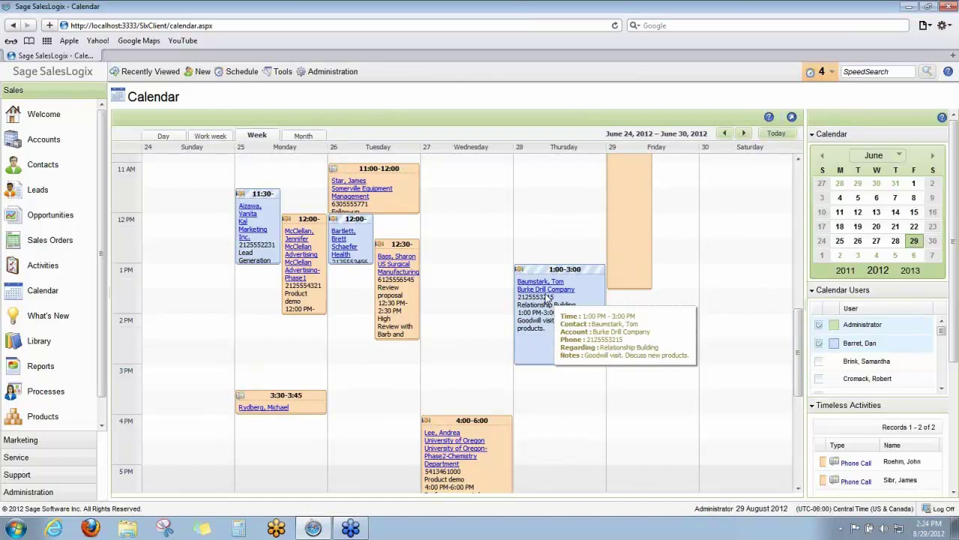
right_click(556, 307)
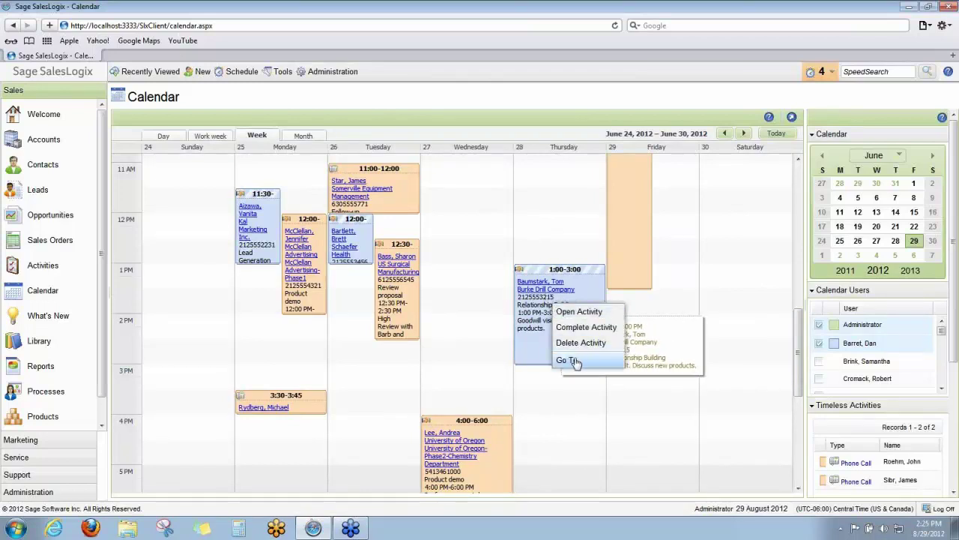
mouse_move(575, 361)
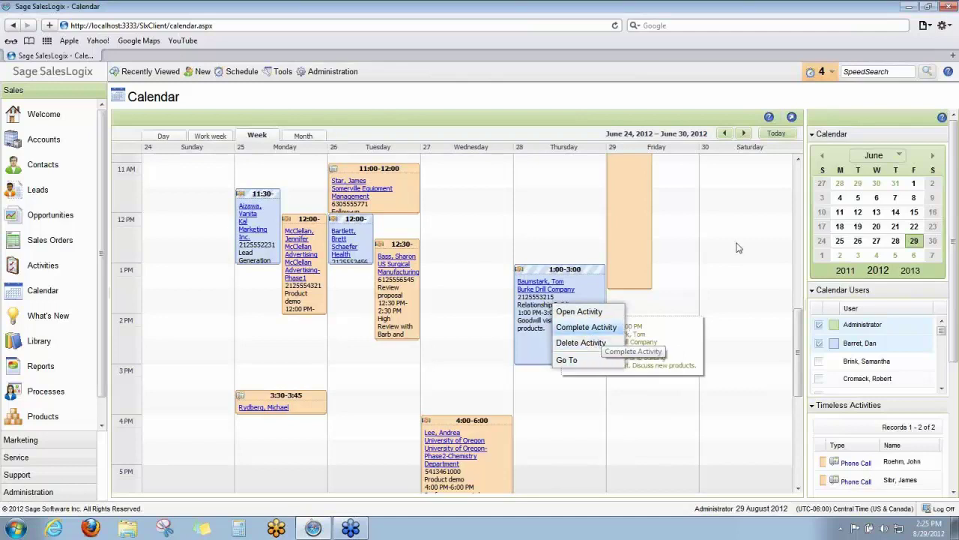
click(801, 328)
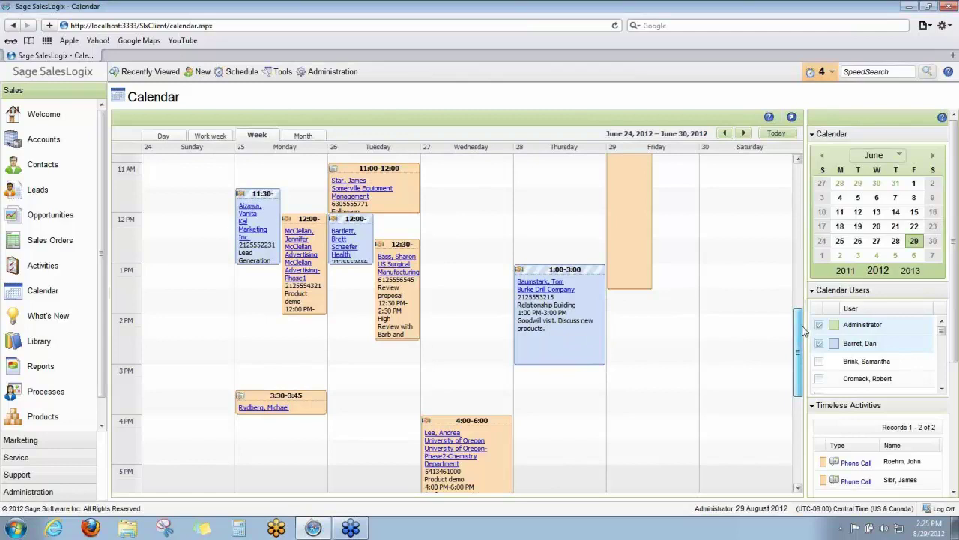
drag(803, 330, 798, 324)
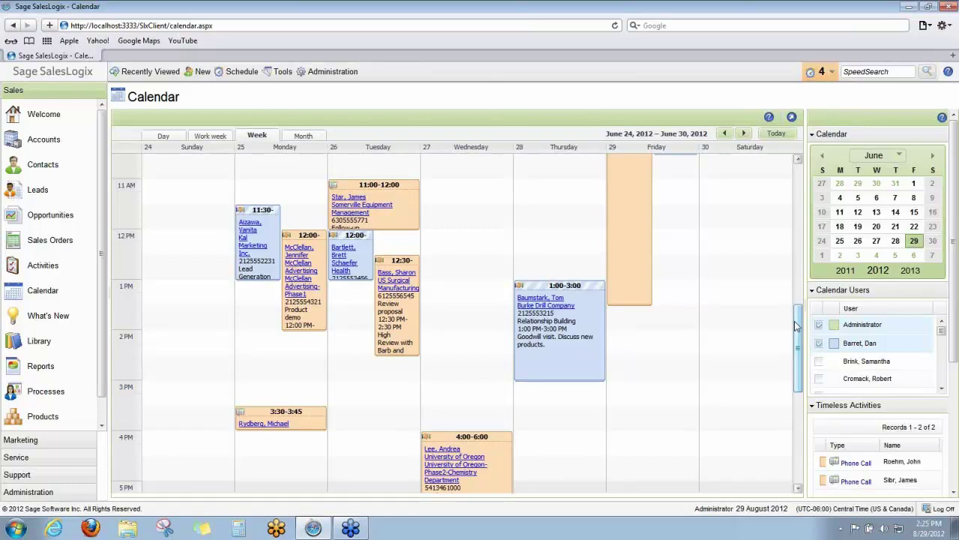
mouse_move(547, 321)
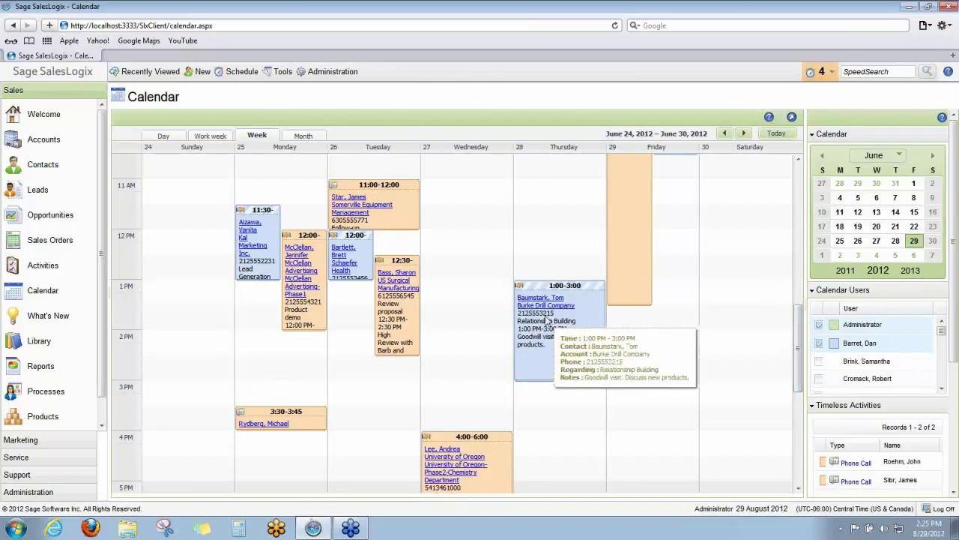
Open the Relationship Building meeting and add another user as an attendee on its Availability tab.
double_click(547, 323)
right_click(546, 323)
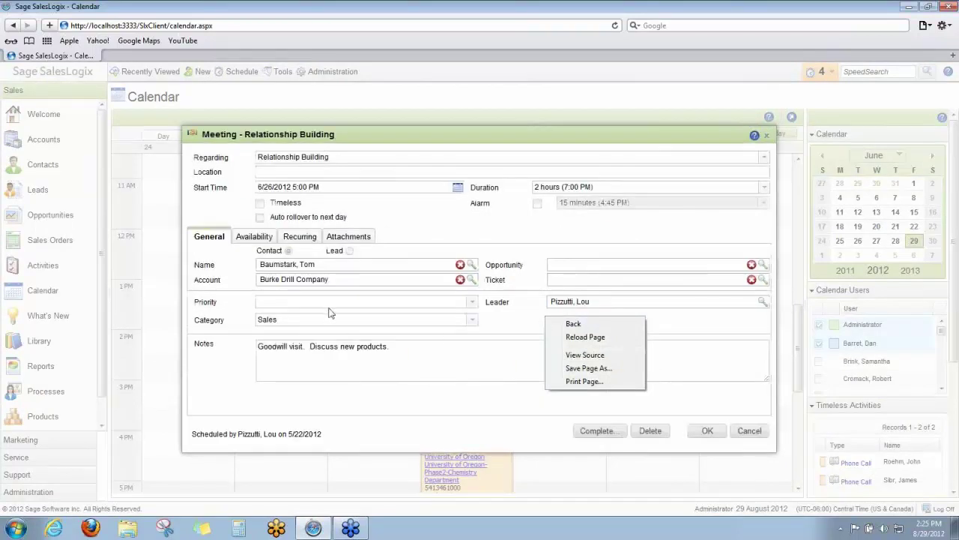
click(257, 236)
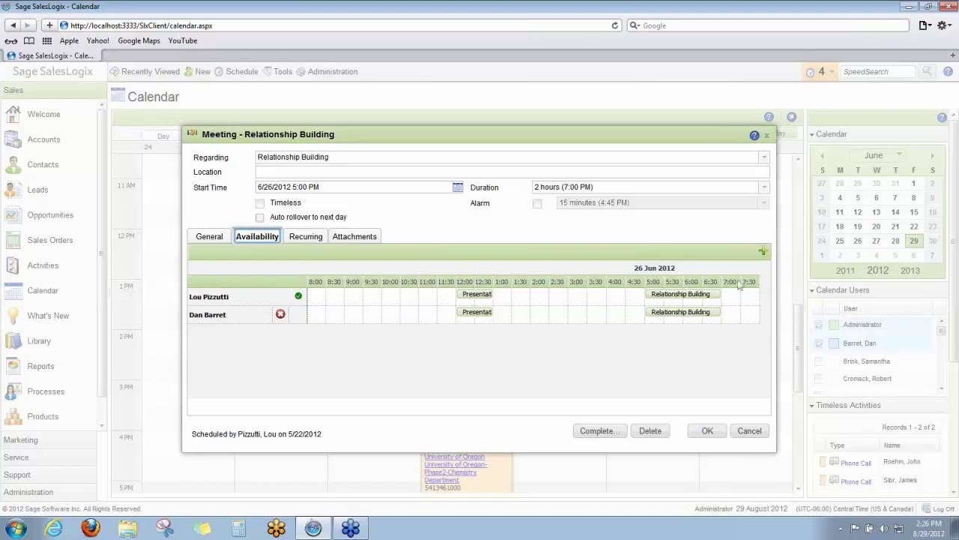
click(763, 253)
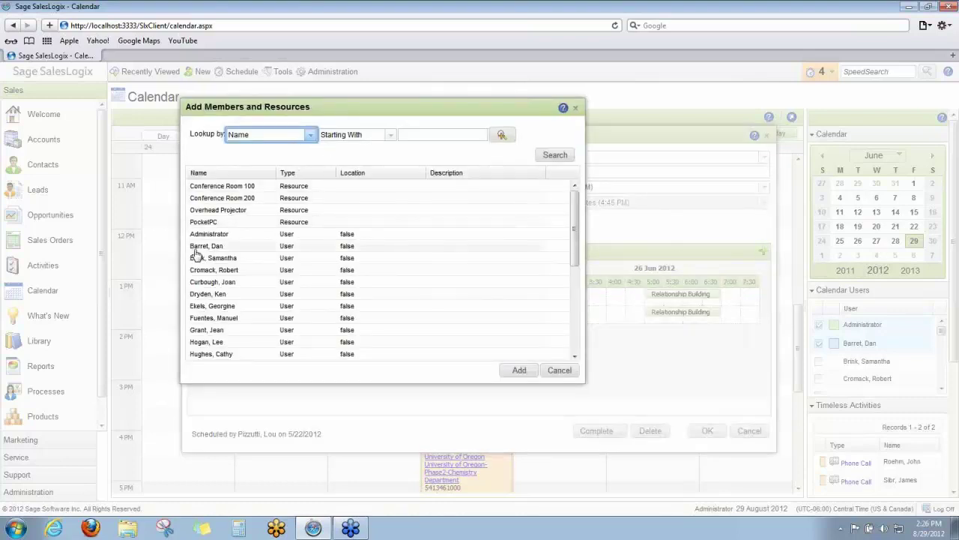
click(310, 317)
click(520, 371)
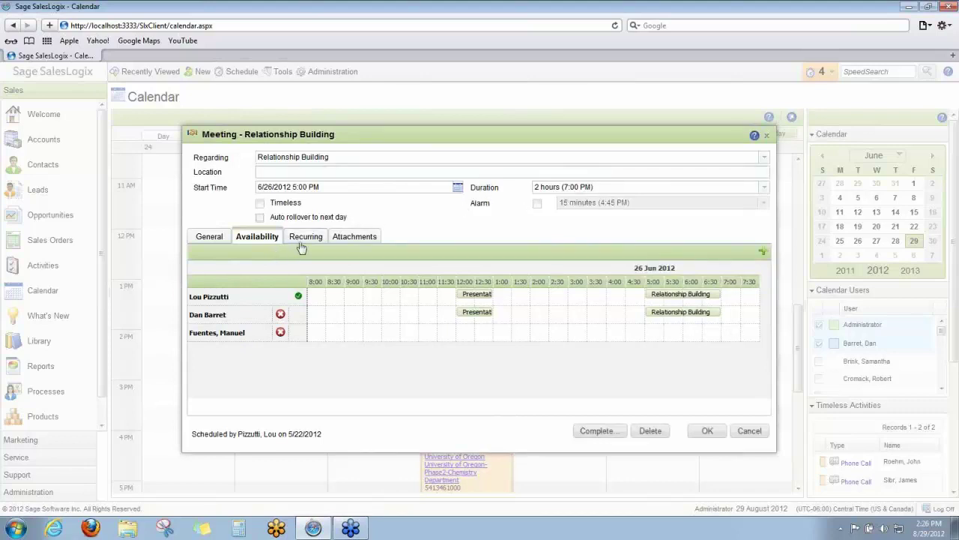
click(211, 237)
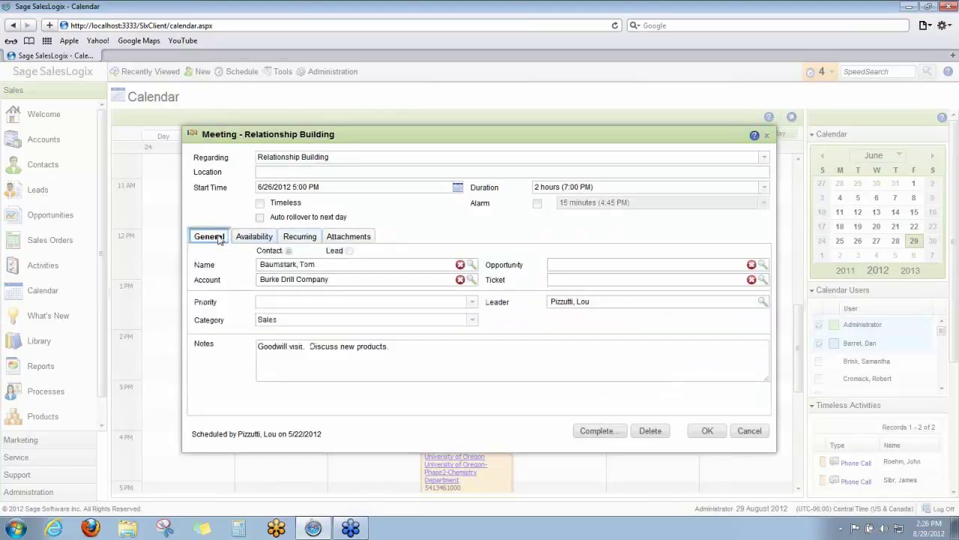
Cancel the meeting unsaved and bring up the Tools menu to reach user Options.
click(751, 433)
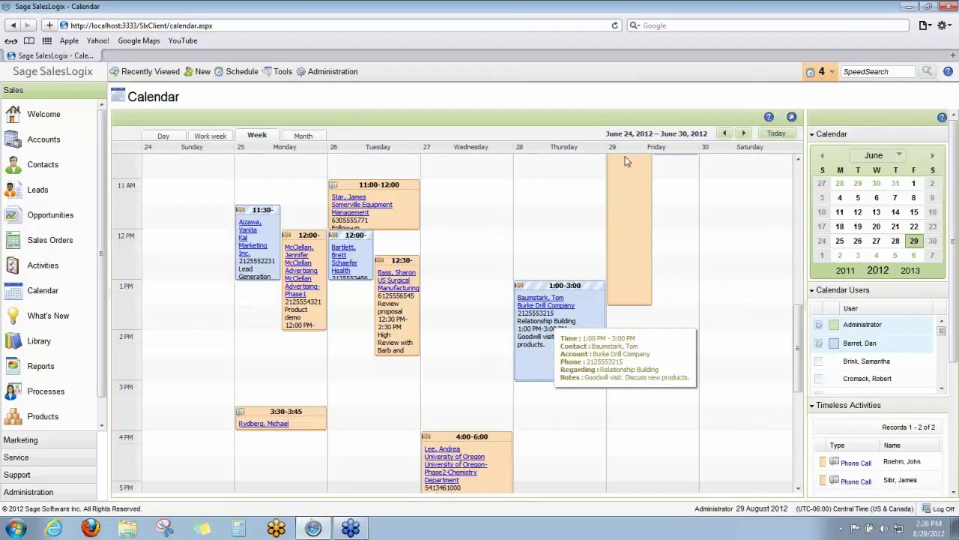
click(281, 72)
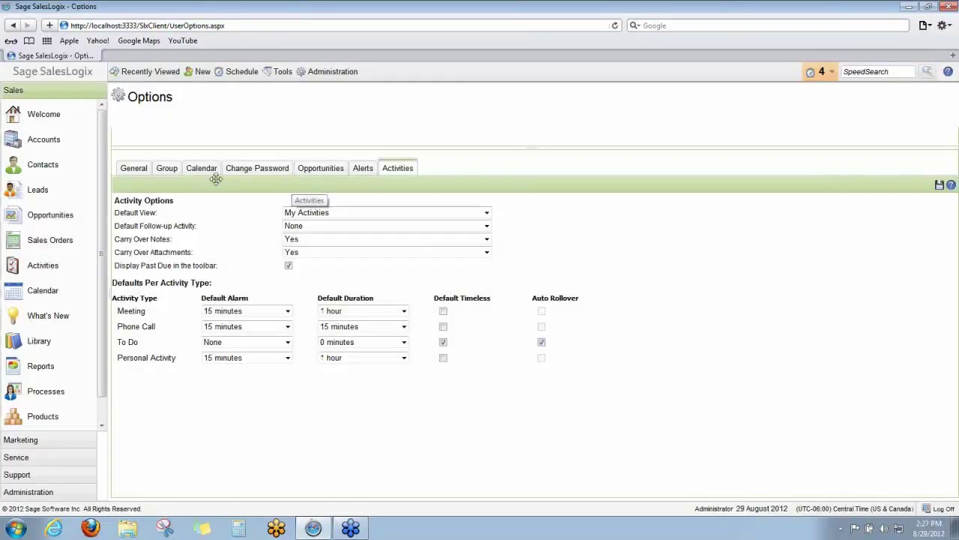
click(204, 172)
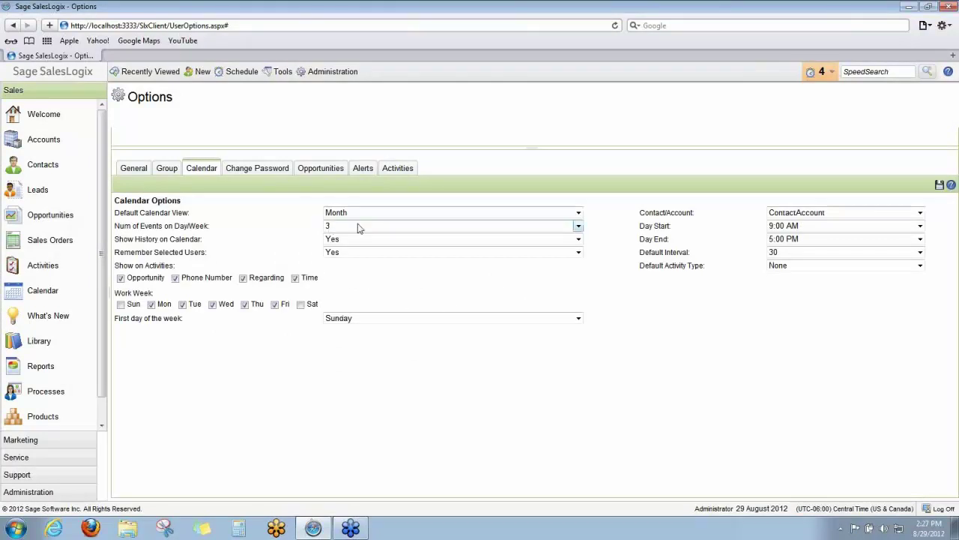
click(398, 169)
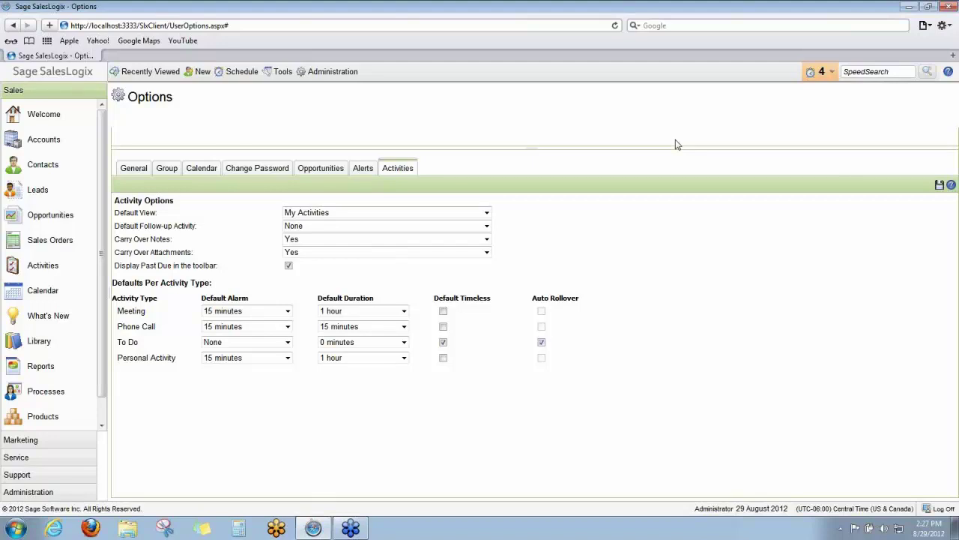
Return to the Calendar, dismiss the Alerts list, and expand the Administration navigation.
click(27, 294)
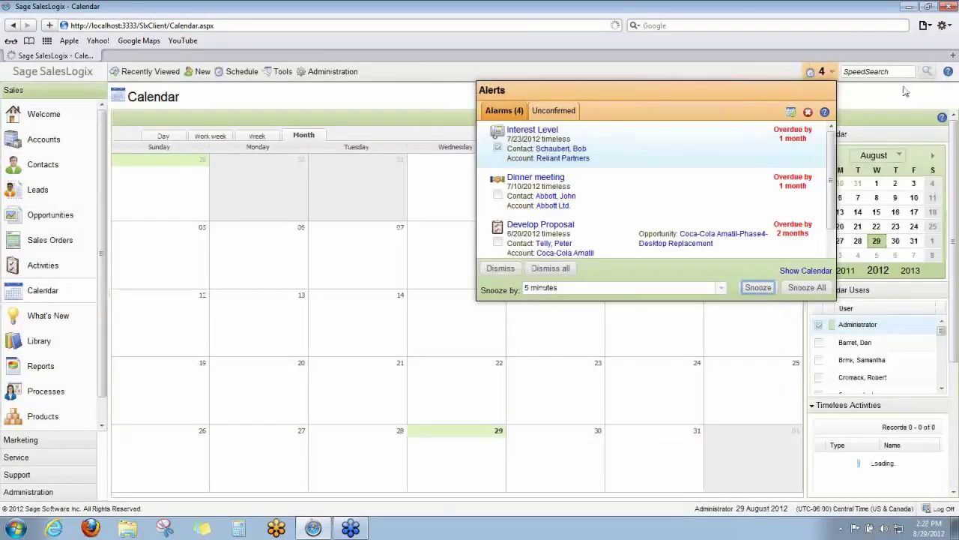
click(858, 98)
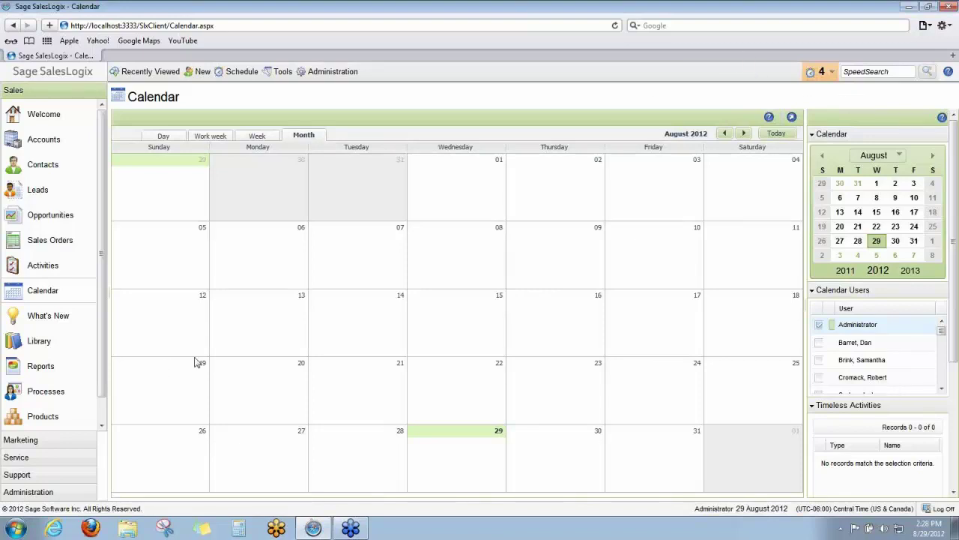
click(28, 491)
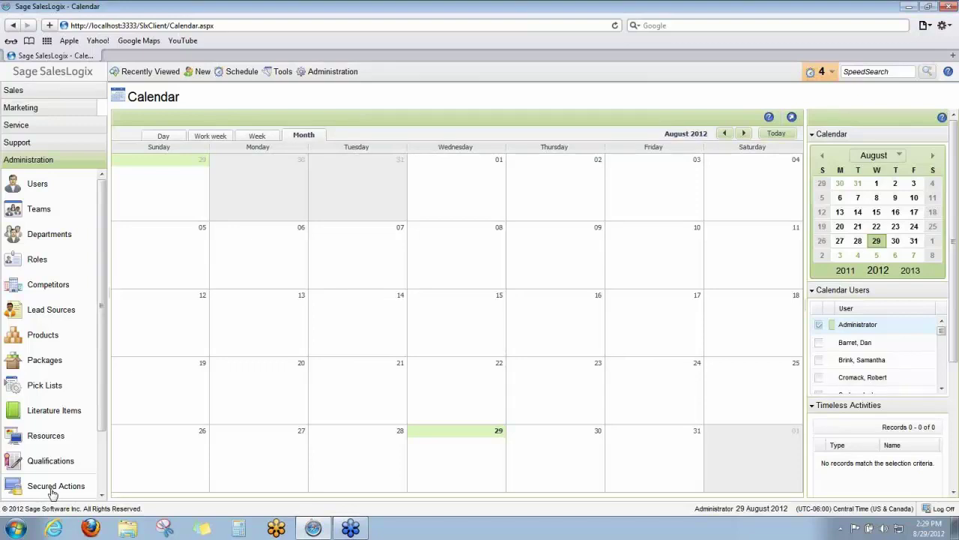
Open Secured Actions under Administration to list all 88 secured actions.
click(52, 490)
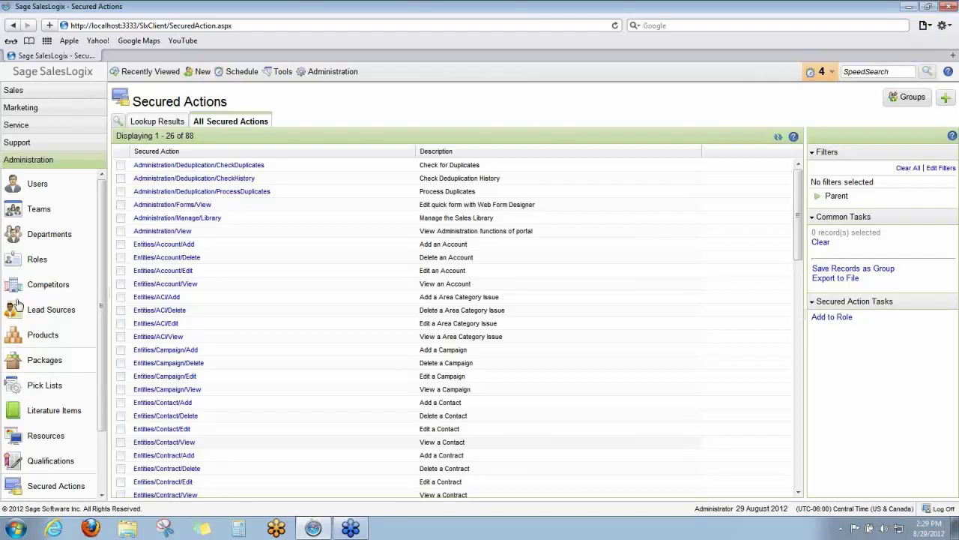
drag(102, 260, 108, 331)
click(66, 442)
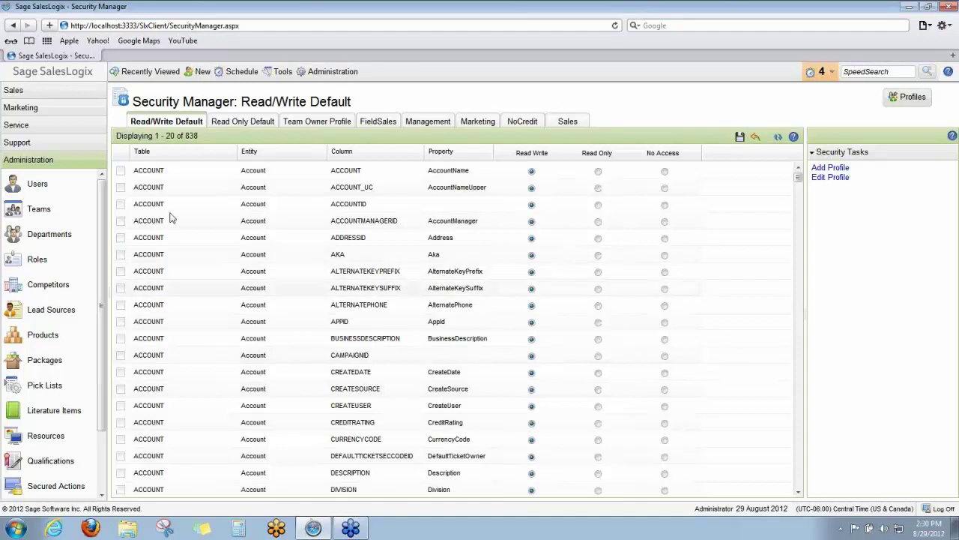
scroll(278, 305, down, 2)
scroll(292, 305, up, 2)
scroll(395, 352, down, 5)
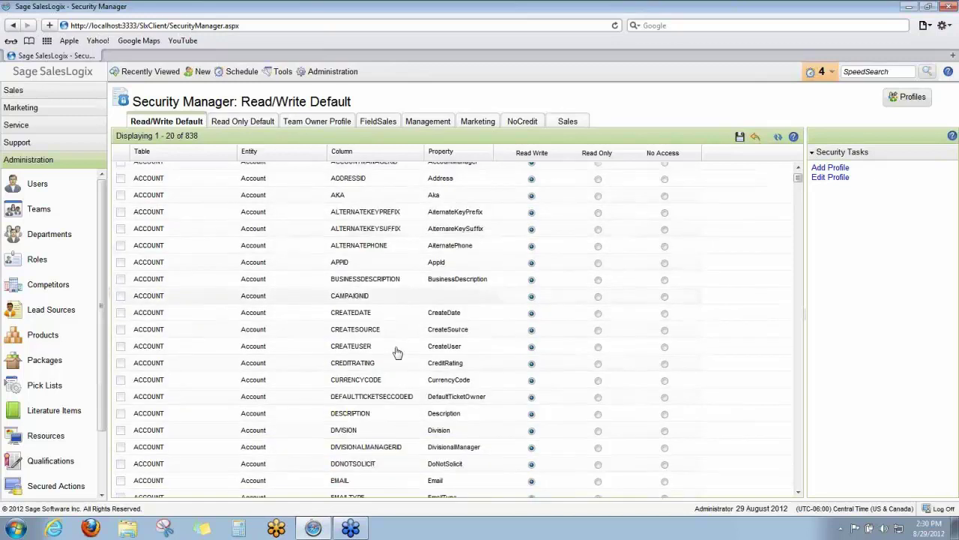
scroll(397, 352, down, 10)
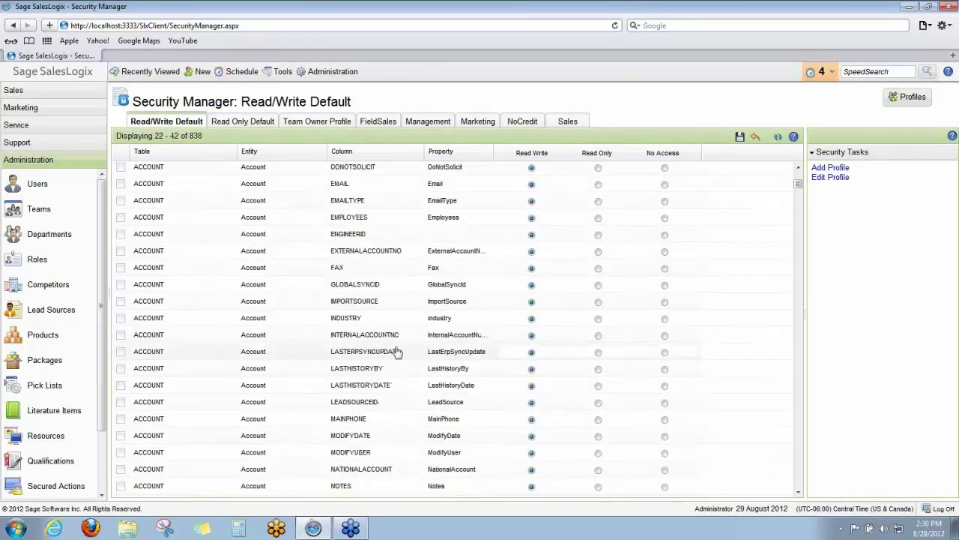
scroll(397, 351, down, 12)
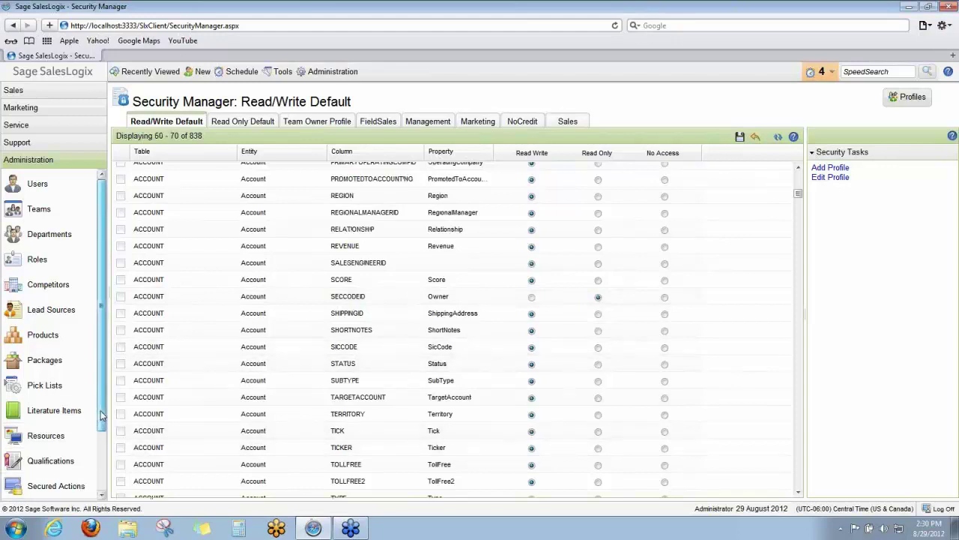
scroll(102, 416, down, 3)
Open Form Manager and reload until its list of 193 forms loads, starting with AccountAccess.
click(46, 466)
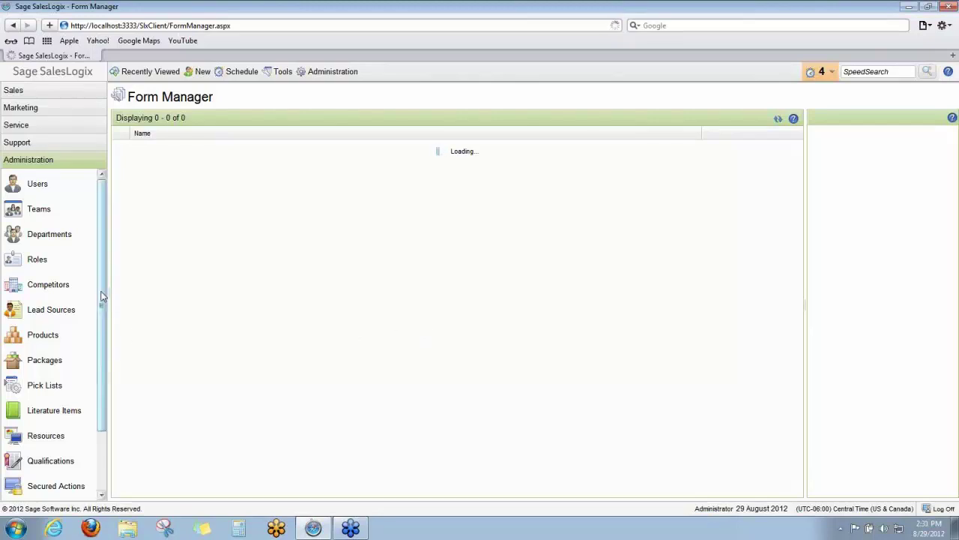
scroll(107, 359, down, 1)
scroll(107, 360, down, 2)
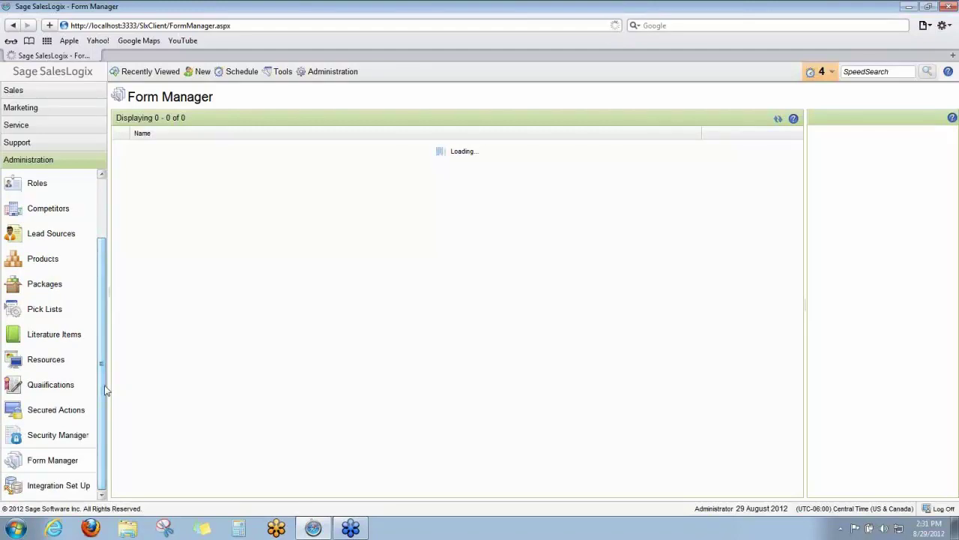
click(52, 460)
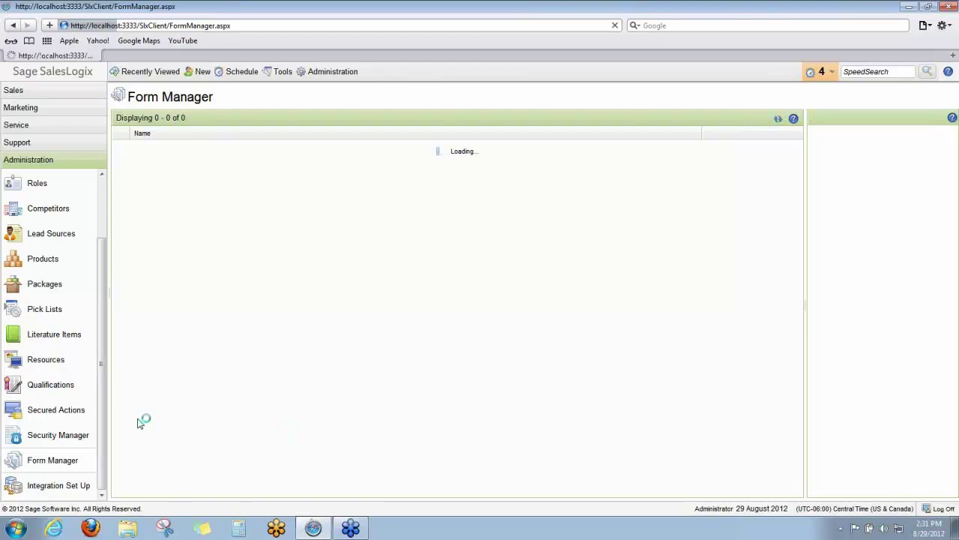
scroll(103, 415, up, 3)
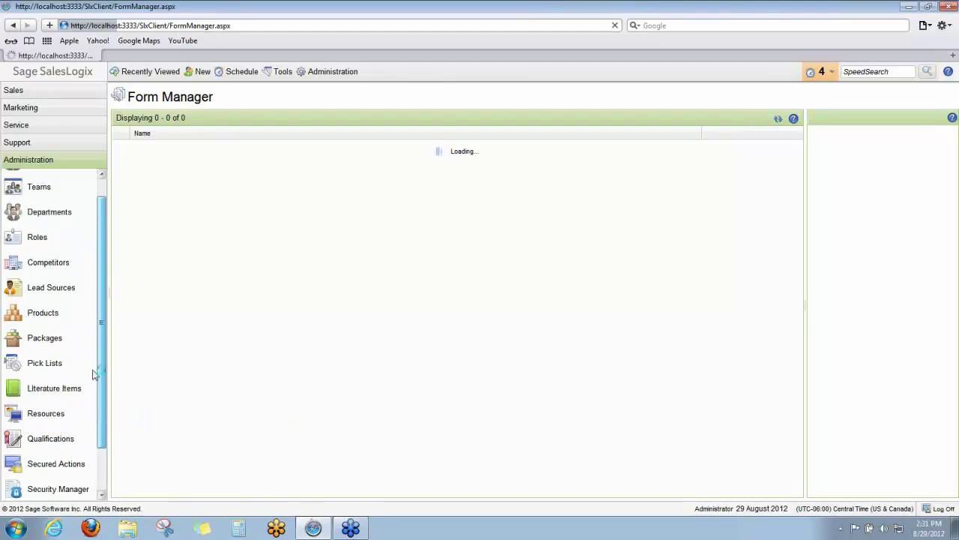
drag(103, 395, 101, 469)
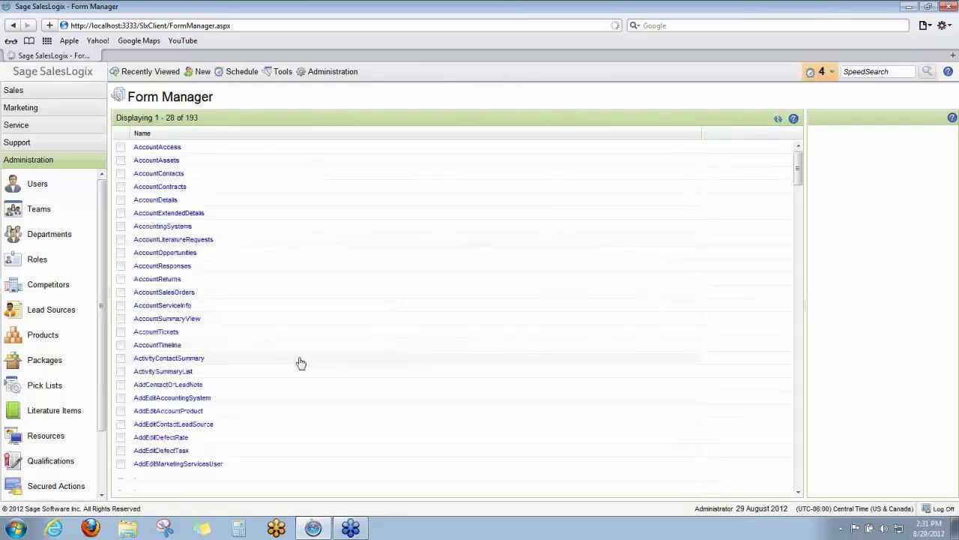
scroll(301, 363, down, 4)
scroll(301, 363, up, 4)
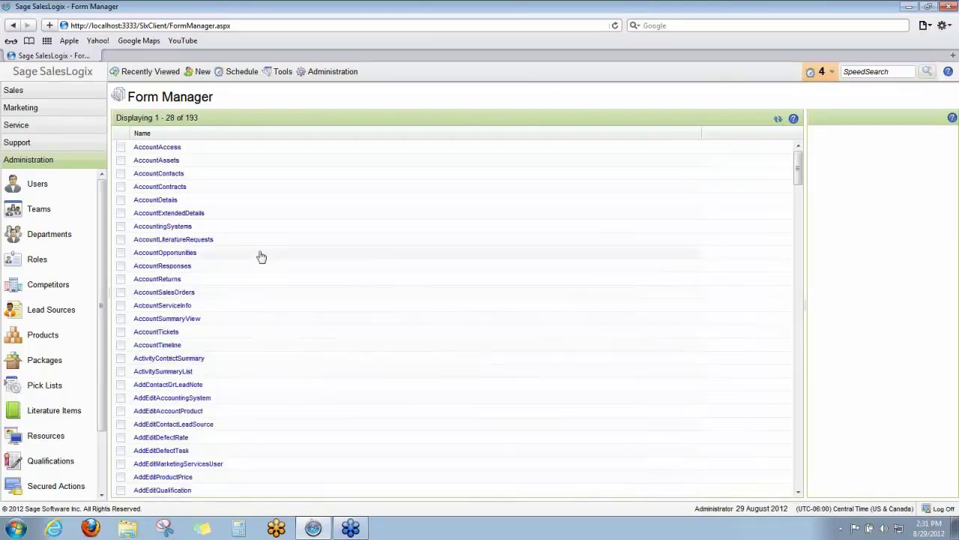
Open the AccountDetails form for editing and check the Industry control's Insert Row/Insert Column options.
click(156, 201)
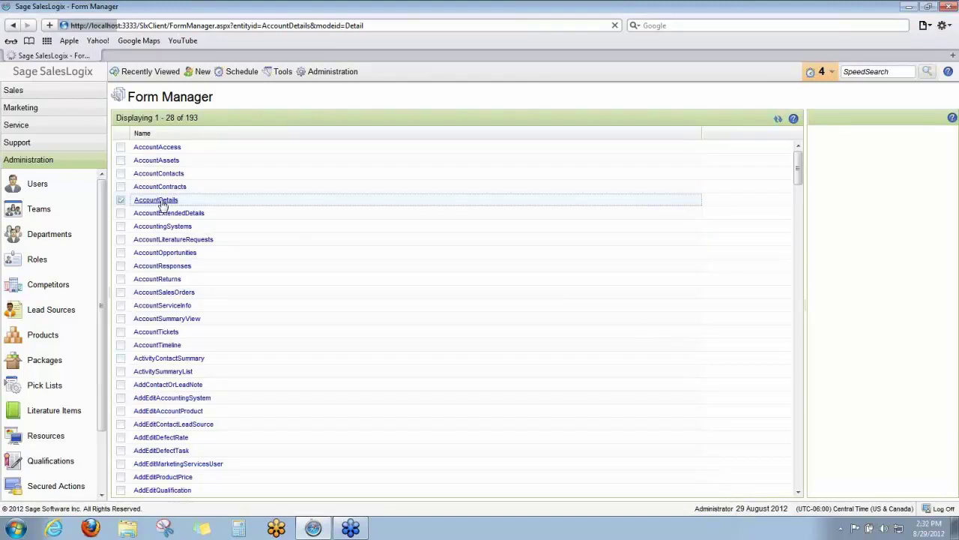
click(162, 200)
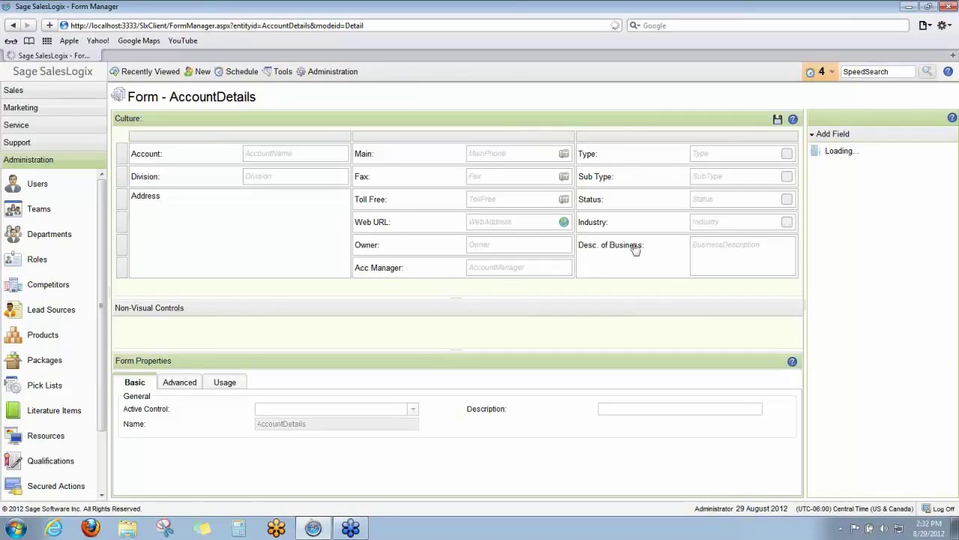
click(642, 221)
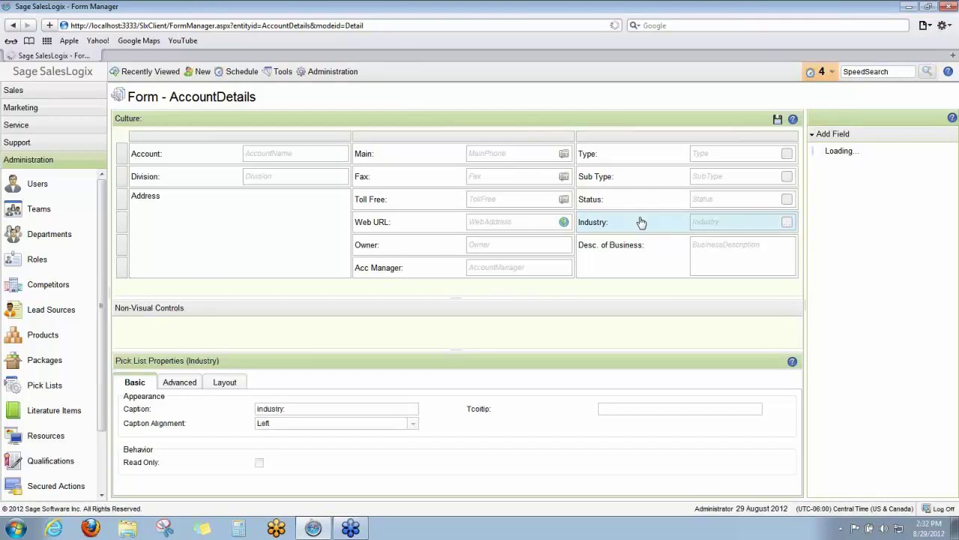
right_click(641, 222)
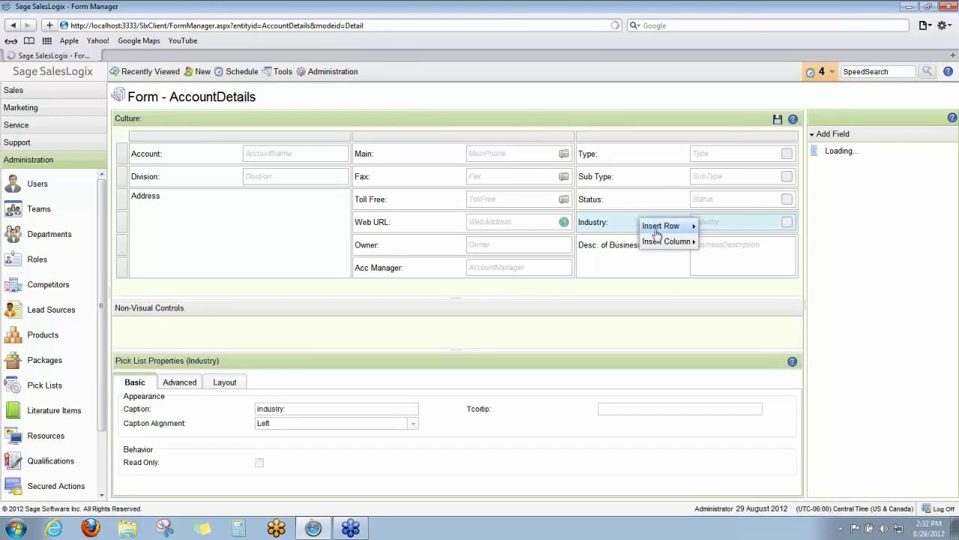
mouse_move(656, 234)
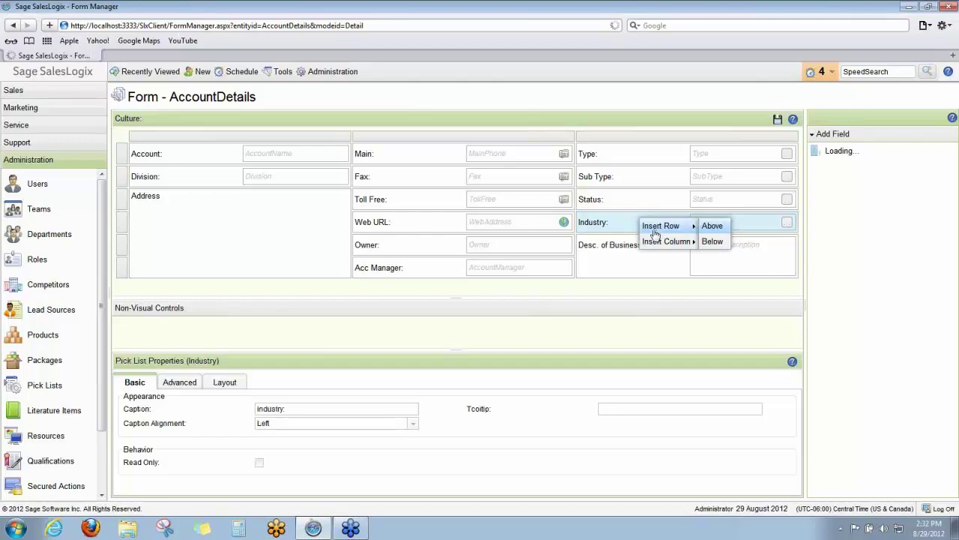
mouse_move(662, 251)
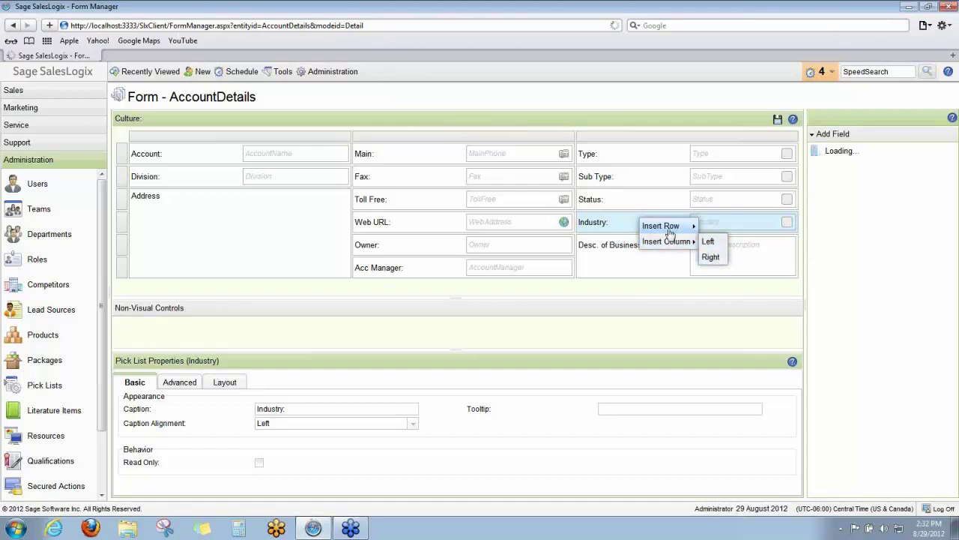
click(658, 267)
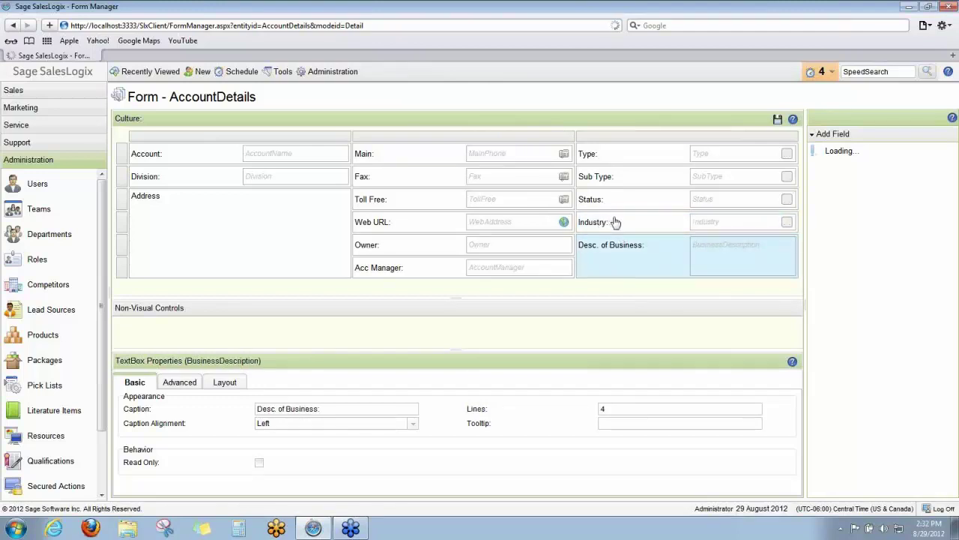
Select the Industry pick list, review its Basic and Advanced properties, and dismiss the Alerts popup.
click(611, 223)
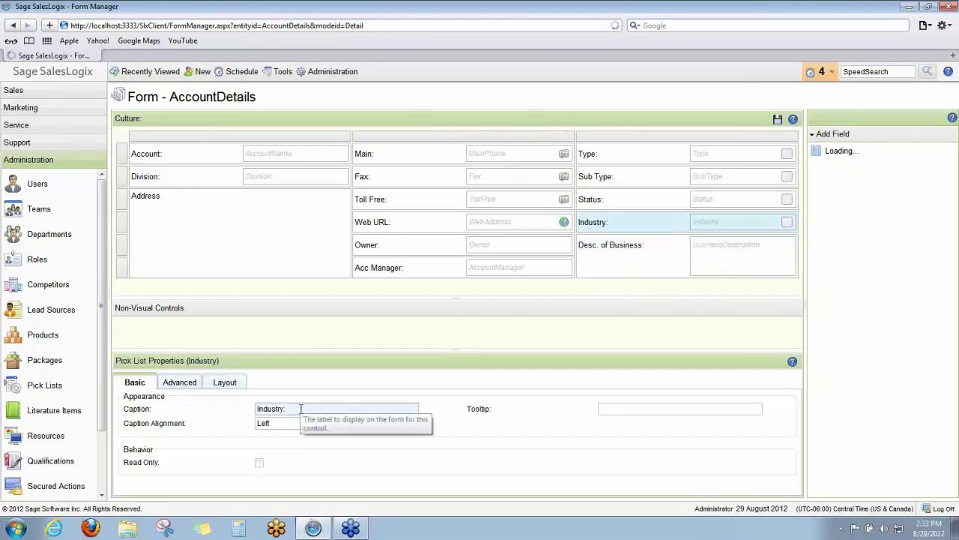
click(657, 411)
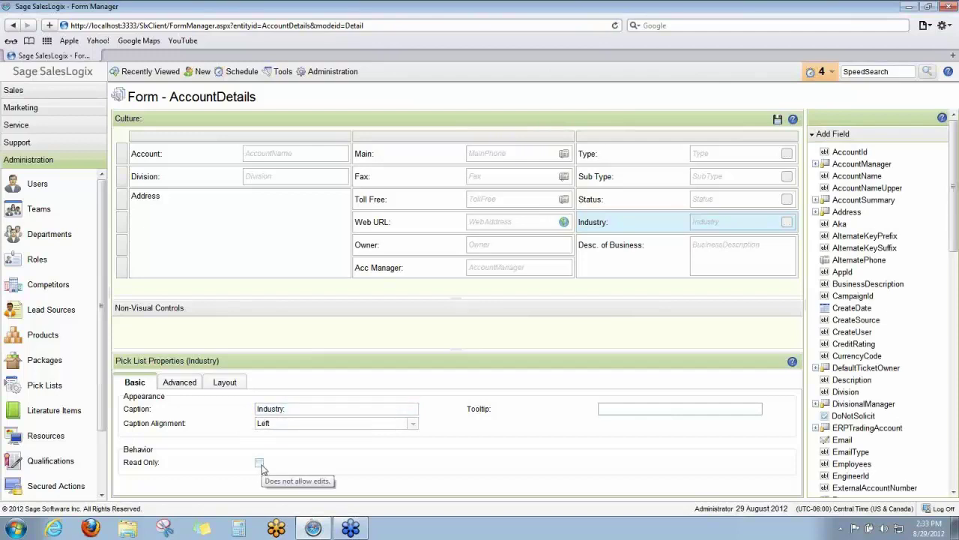
click(180, 382)
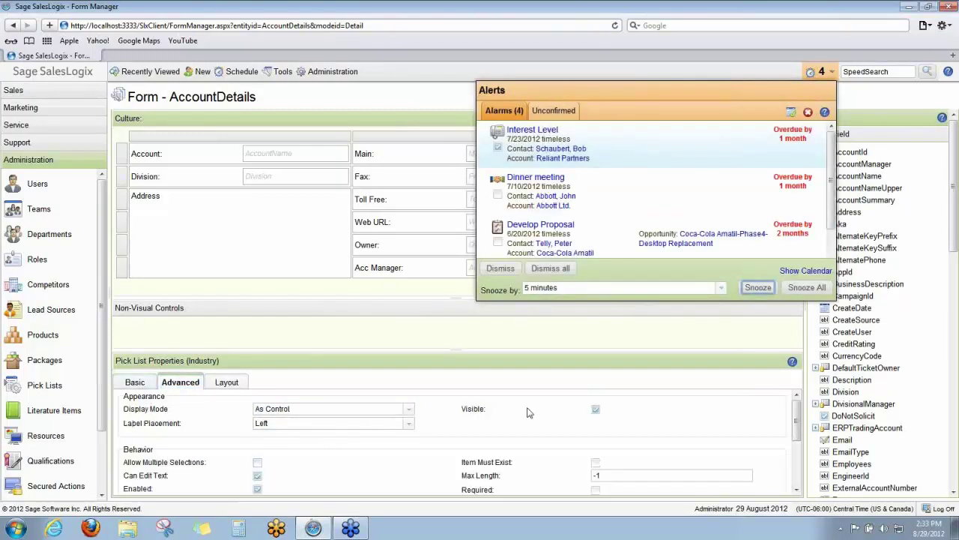
click(866, 97)
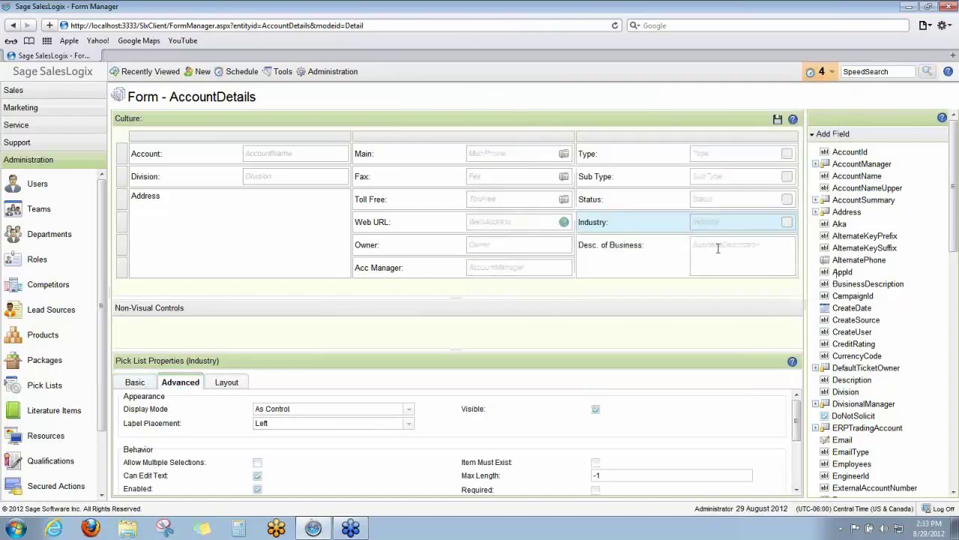
Show the Industry pick list's Layout properties: Row 3, Column 2, spans of 1.
scroll(538, 464, down, 2)
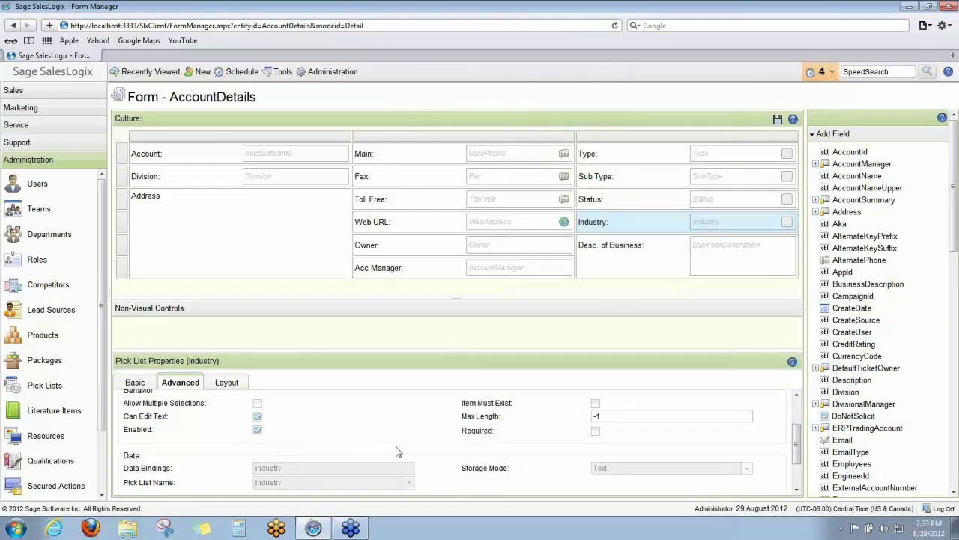
scroll(397, 451, down, 2)
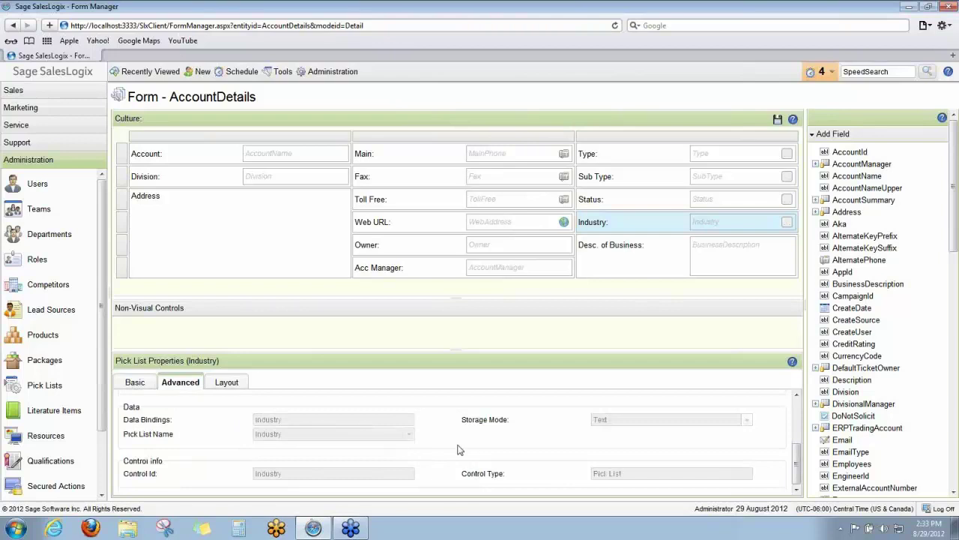
scroll(456, 448, up, 2)
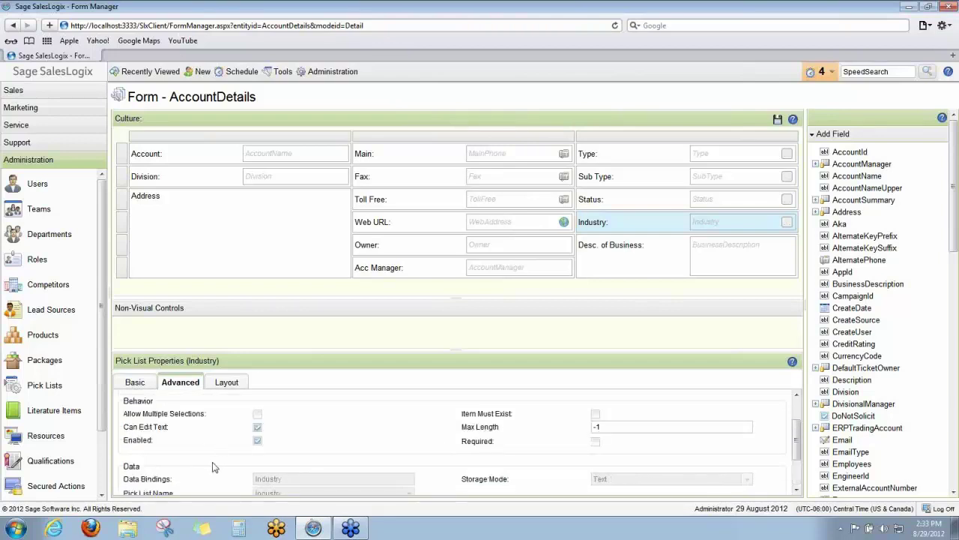
scroll(214, 465, down, 2)
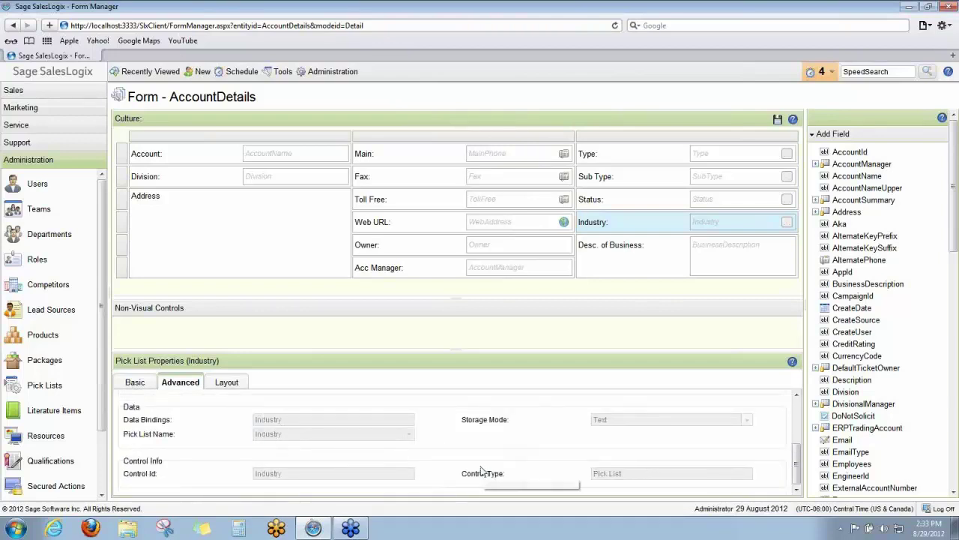
scroll(483, 471, up, 3)
click(225, 382)
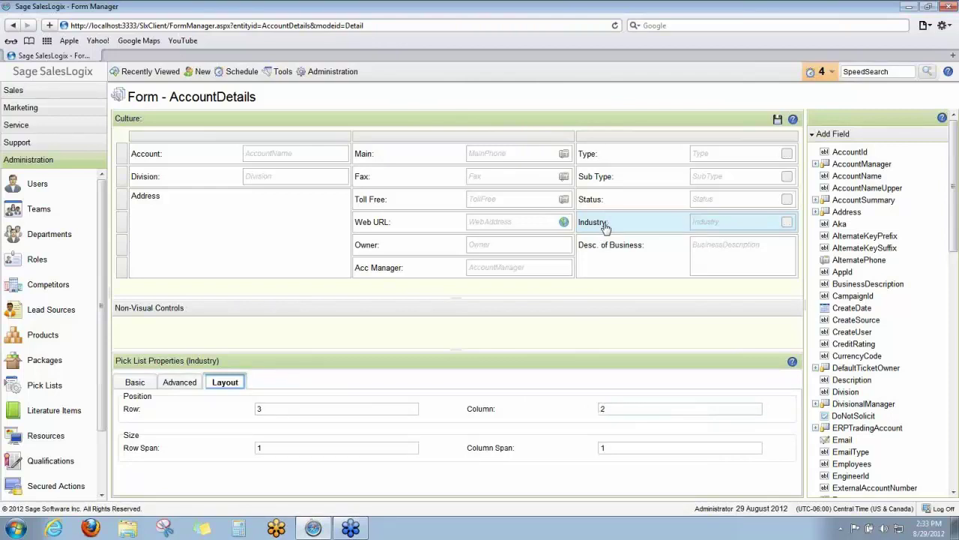
Move the Industry field under Main to Row 1, Column 1 and save the form.
drag(605, 228, 384, 175)
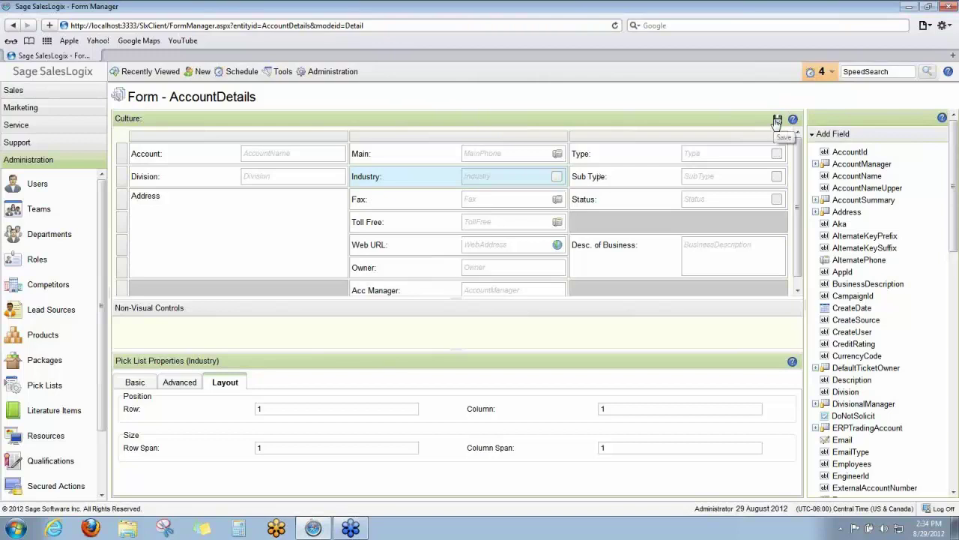
click(778, 122)
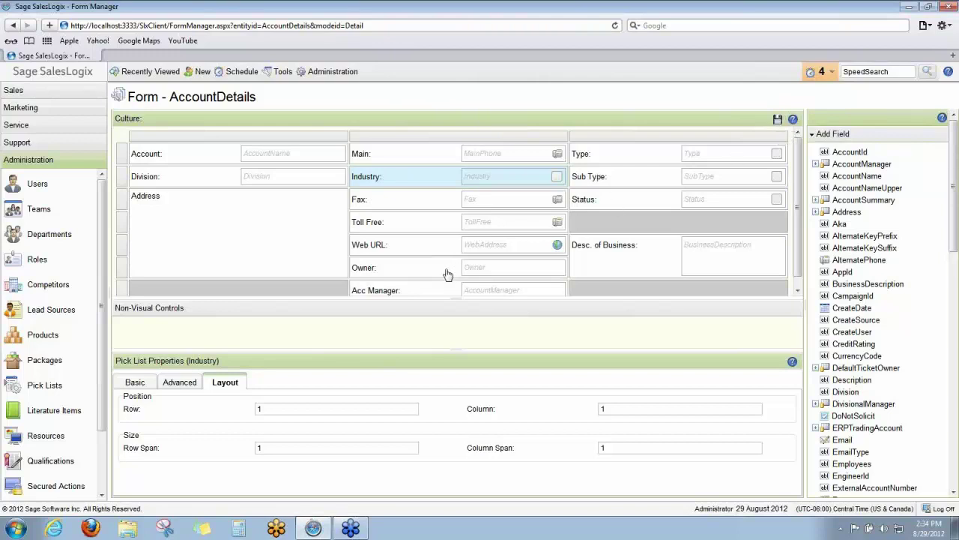